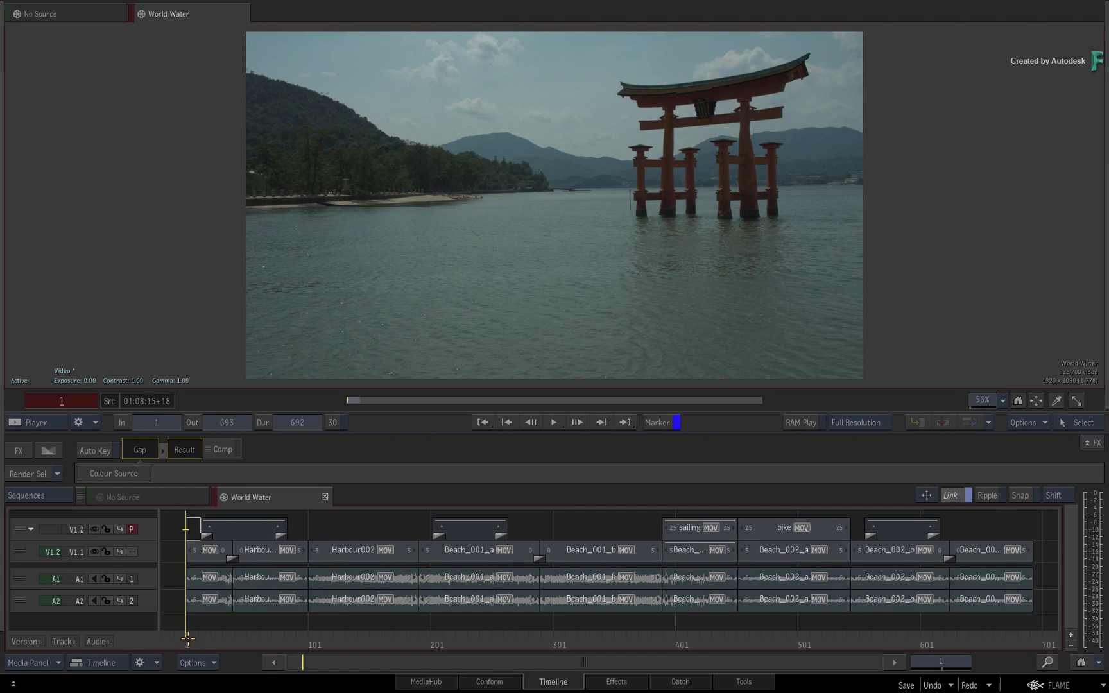
Scrub the World Water sequence to the Beach Cafe shot, ahead through the shots, then back toward the start
left_click_drag(188, 638, 249, 626)
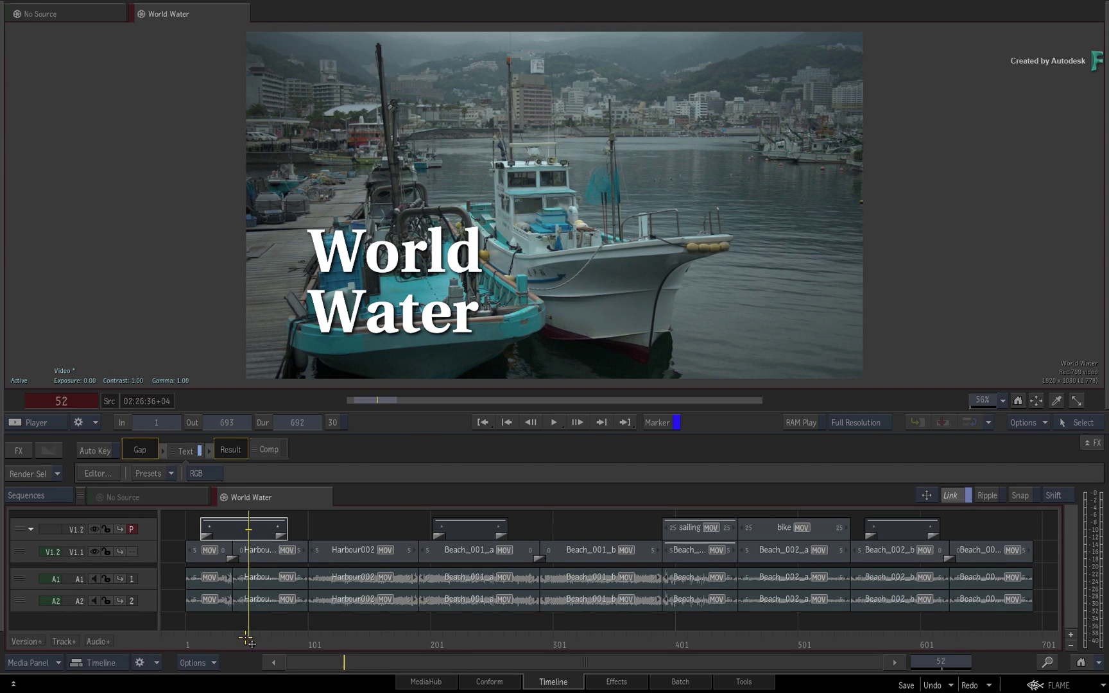
left_click_drag(224, 638, 243, 568)
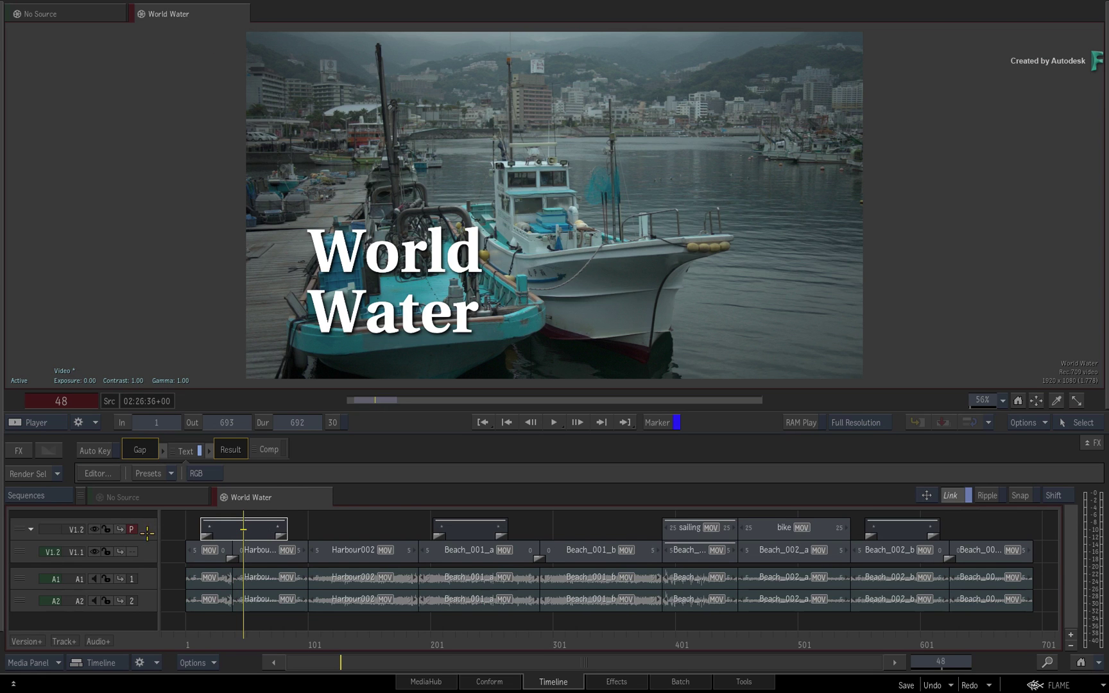
left_click_drag(243, 637, 590, 589)
Select the Beach_001_b shot on V1.1 and open it in the FX environment
left_click(590, 529)
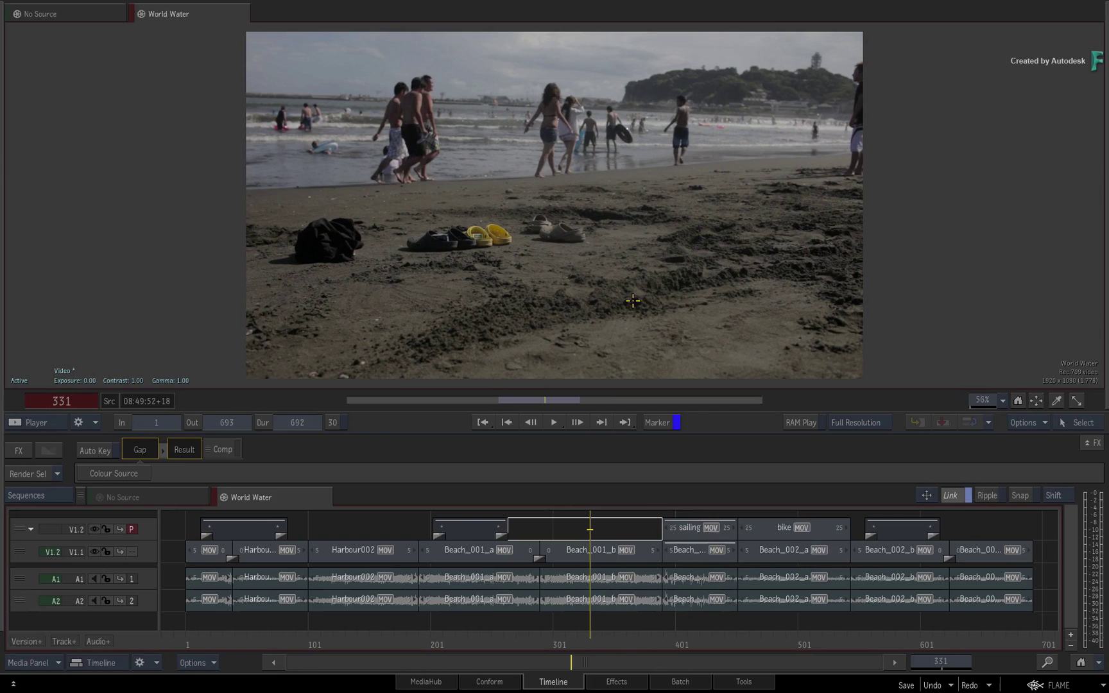
left_click(617, 557)
left_click(596, 682)
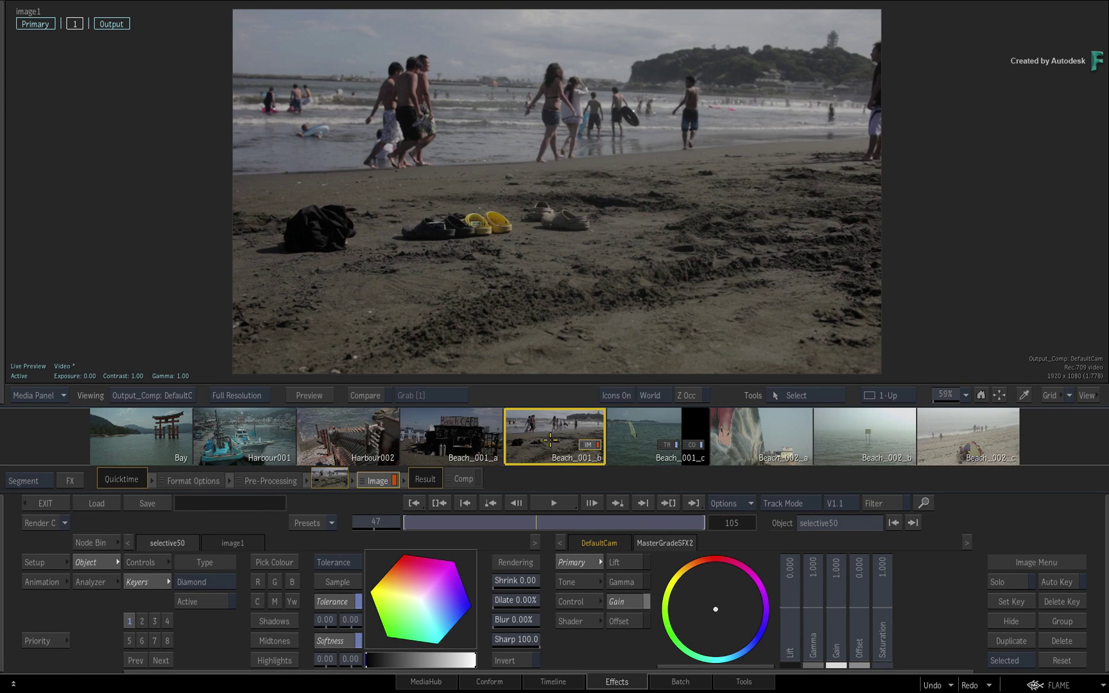
Grade Beach_001_b with Lift 0.051, Saturation 1.776 and Gain 0.996
left_click_drag(781, 595, 790, 592)
left_click_drag(883, 610, 884, 565)
left_click_drag(836, 610, 833, 579)
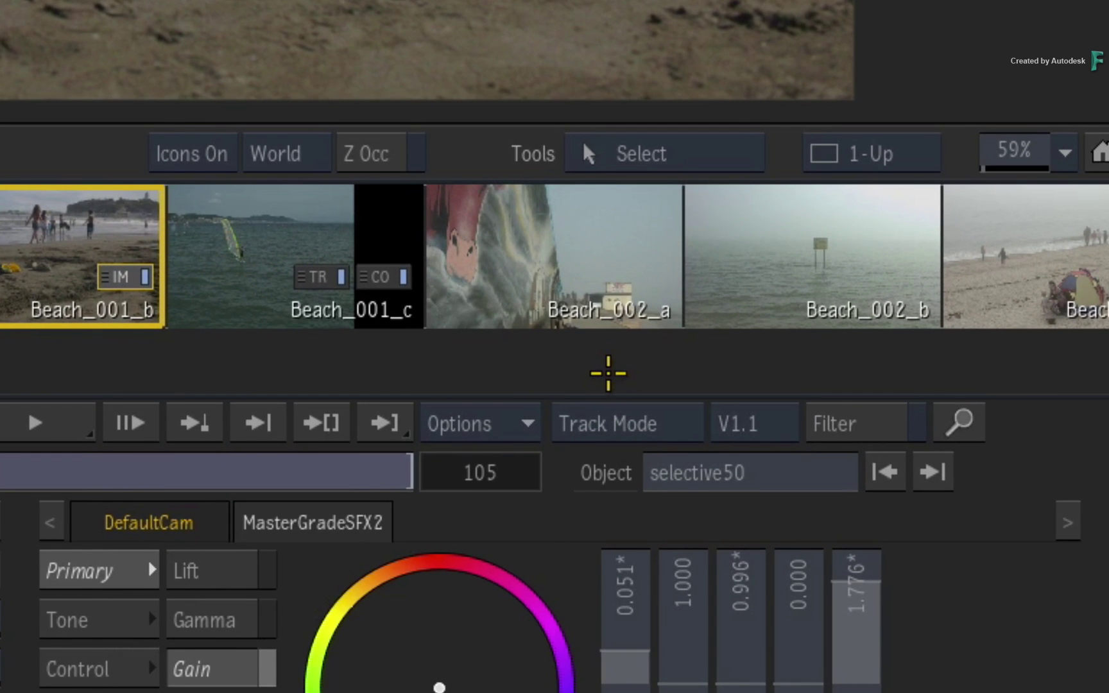
left_click(665, 424)
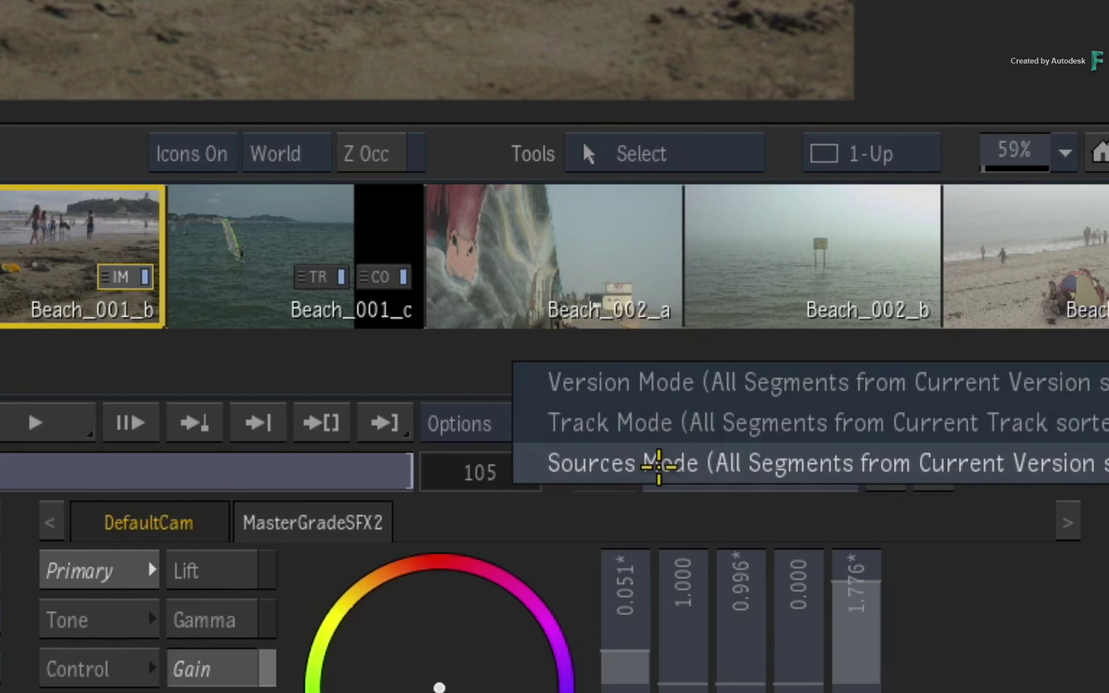
left_click(664, 425)
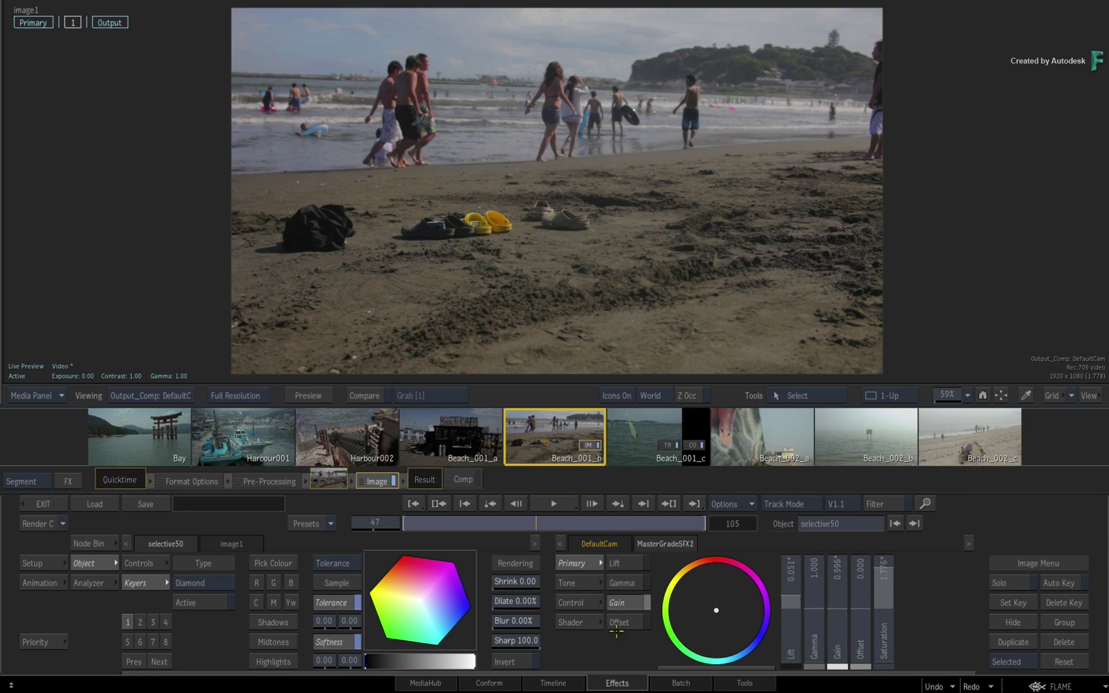
left_click(565, 682)
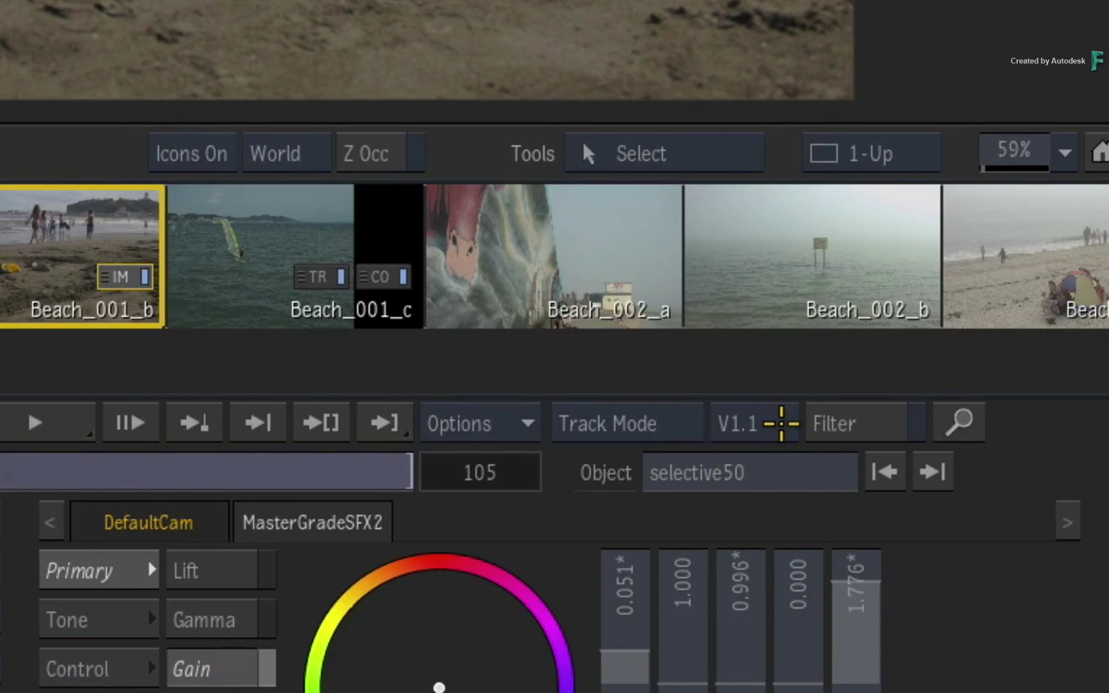
left_click_drag(772, 416, 762, 372)
key("Page_Up")
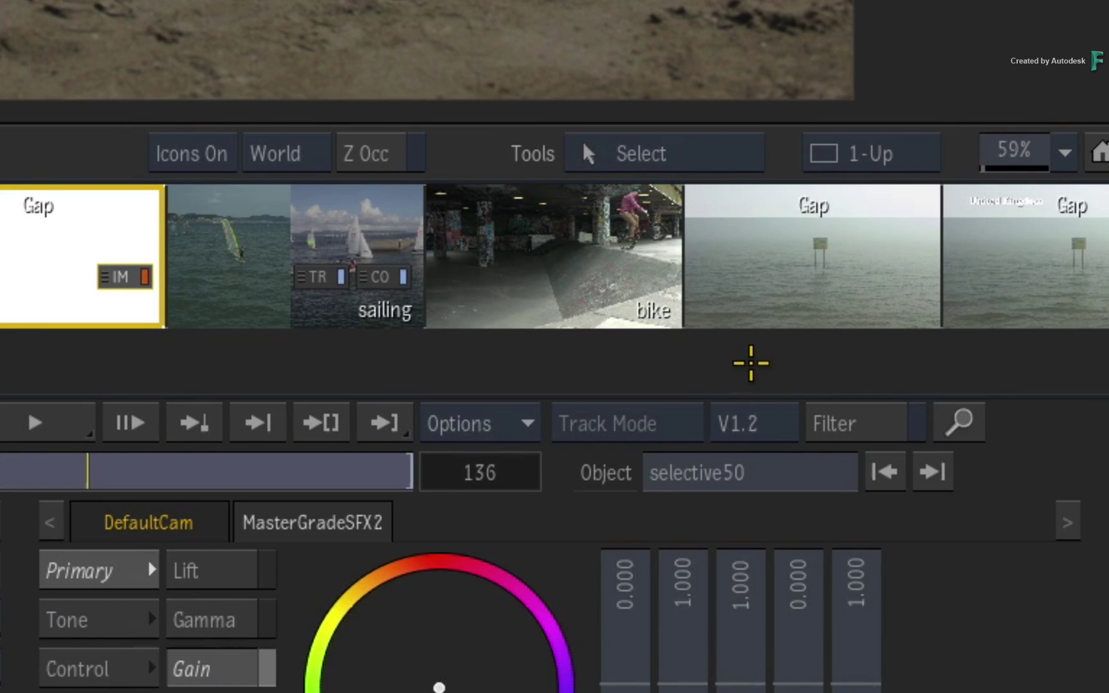
key("Page_Down")
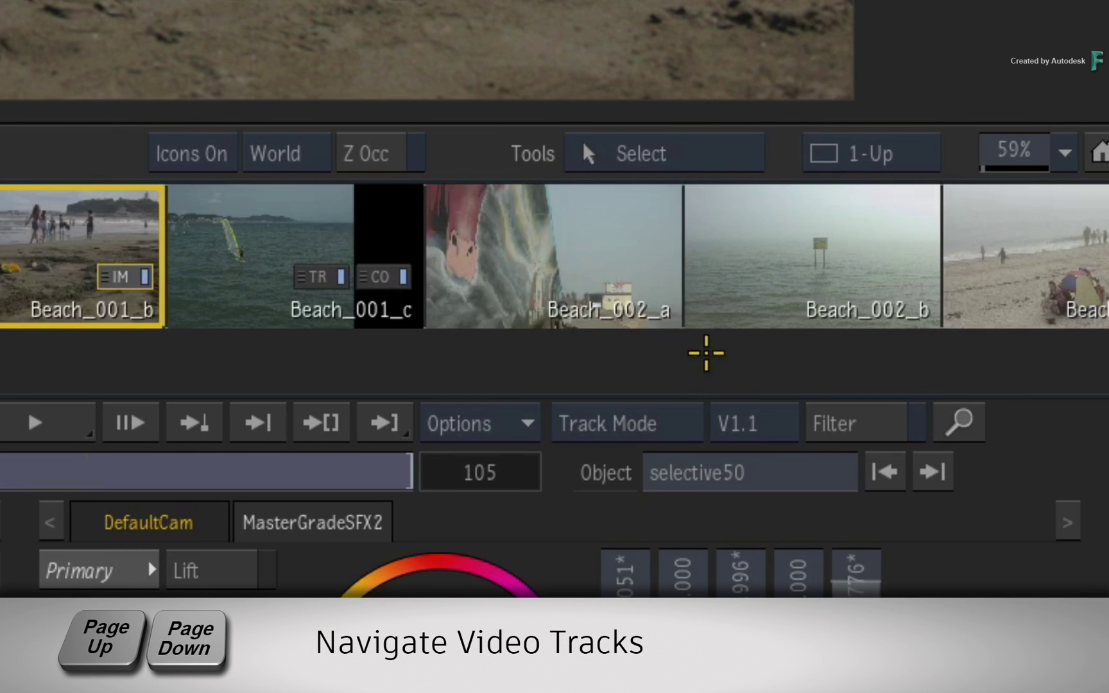
key("Page_Up")
key("Page_Down")
key("Page_Up")
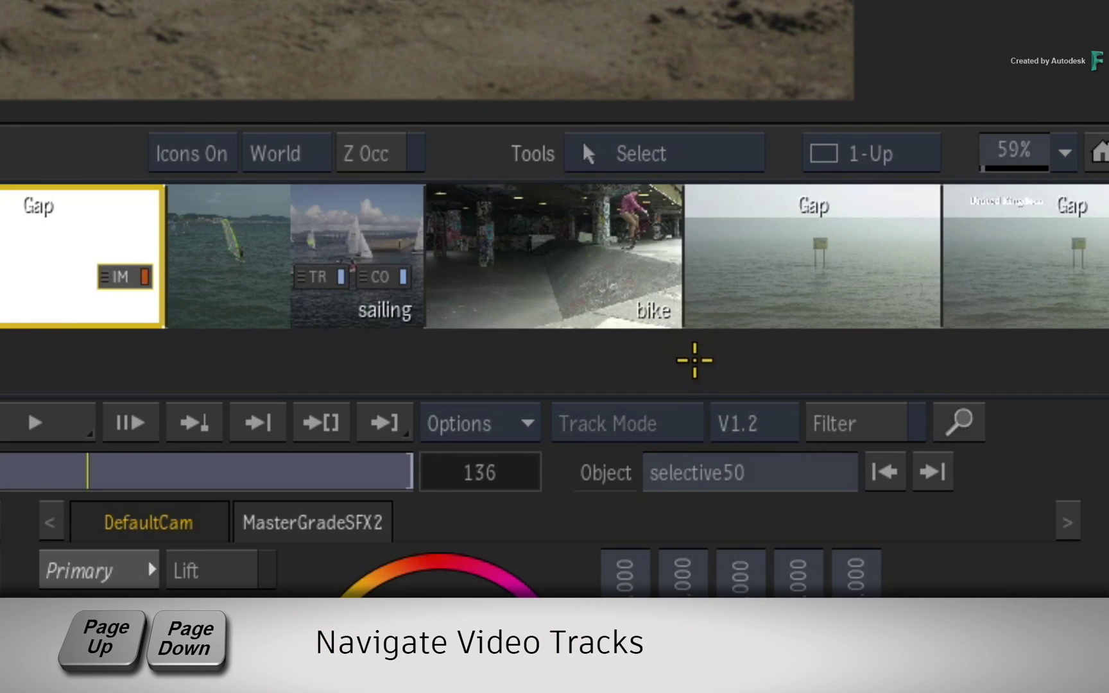
key("Page_Down")
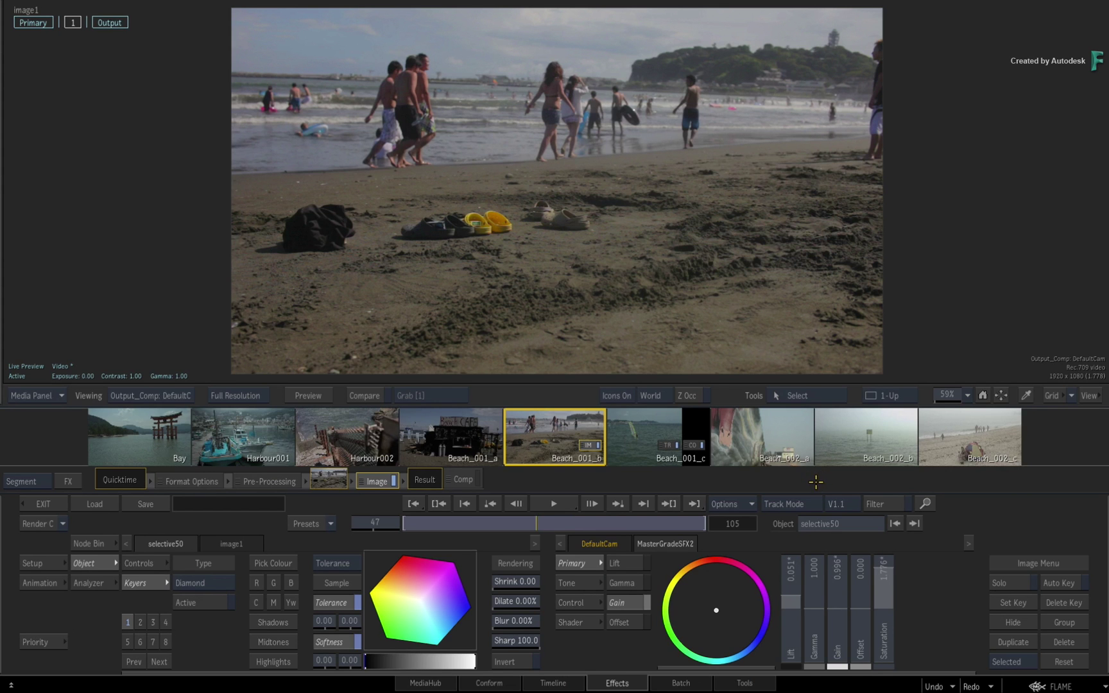
left_click(556, 683)
key("Up")
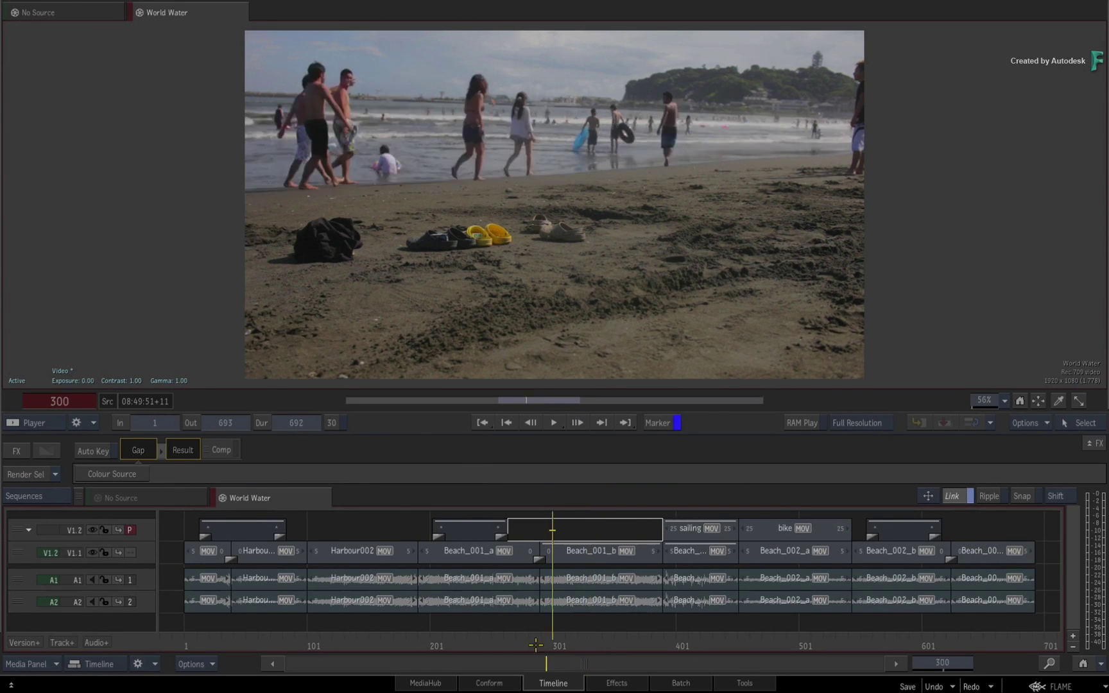
left_click(473, 646)
left_click(615, 683)
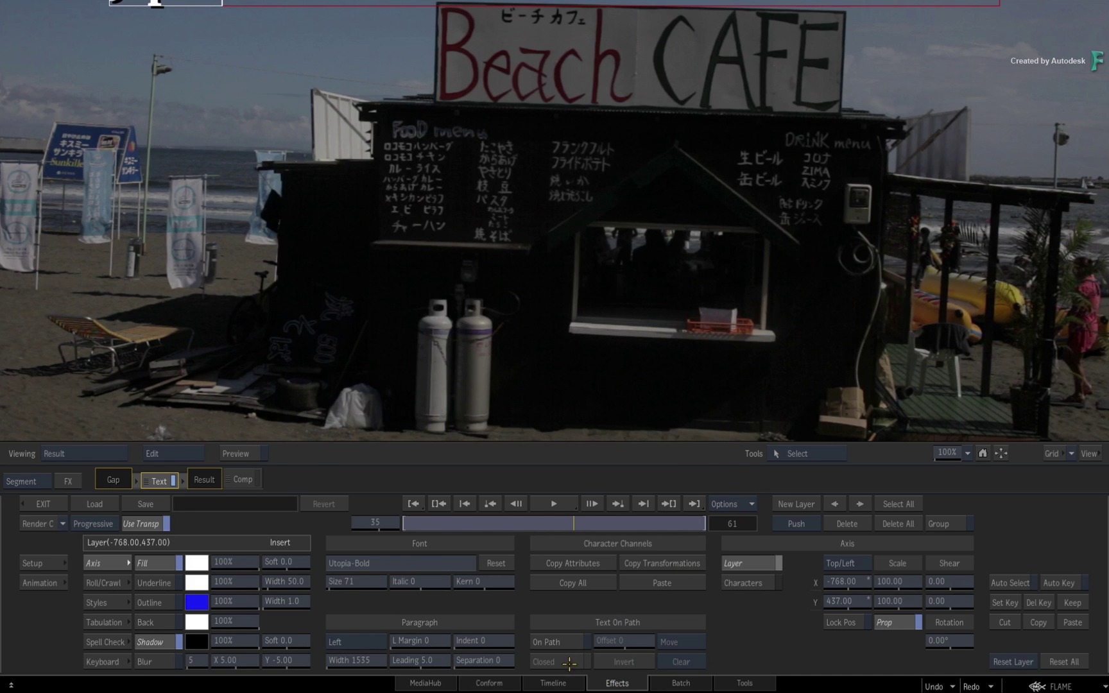
left_click(553, 684)
left_click_drag(498, 645, 616, 621)
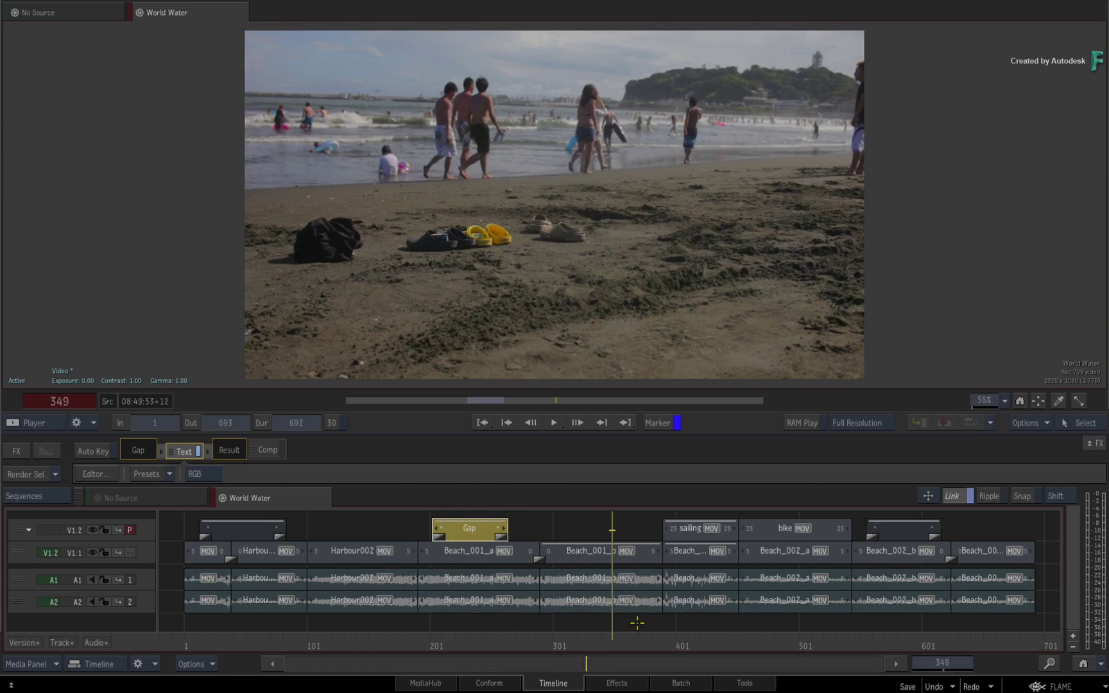
left_click(592, 558)
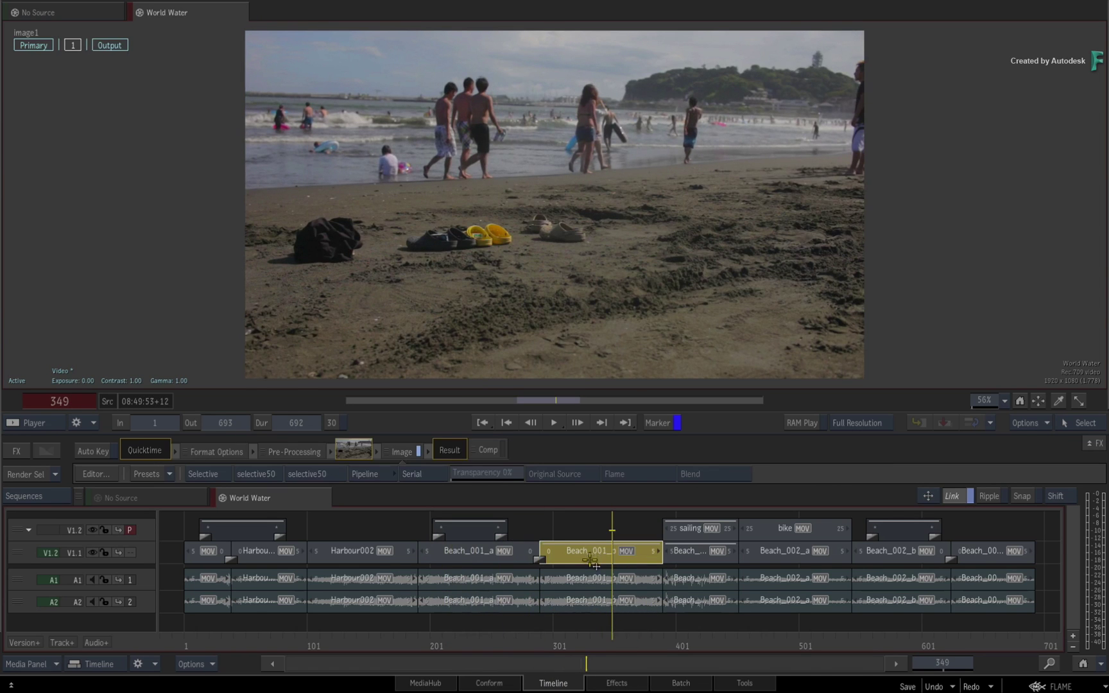
left_click(632, 682)
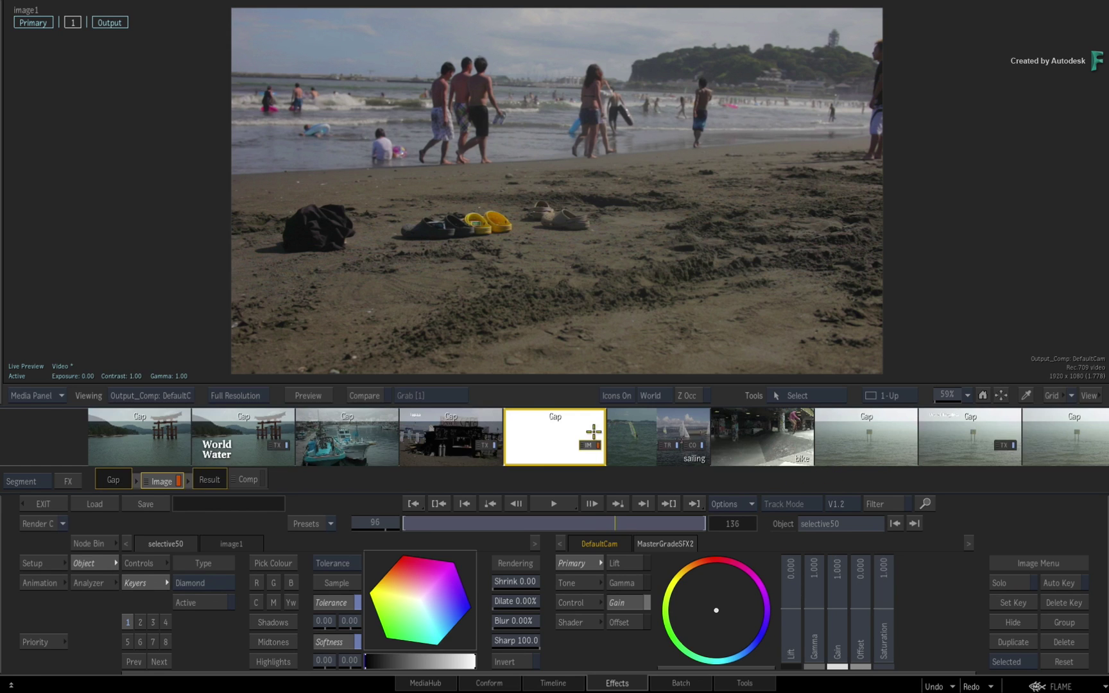
key("Up")
key("Down")
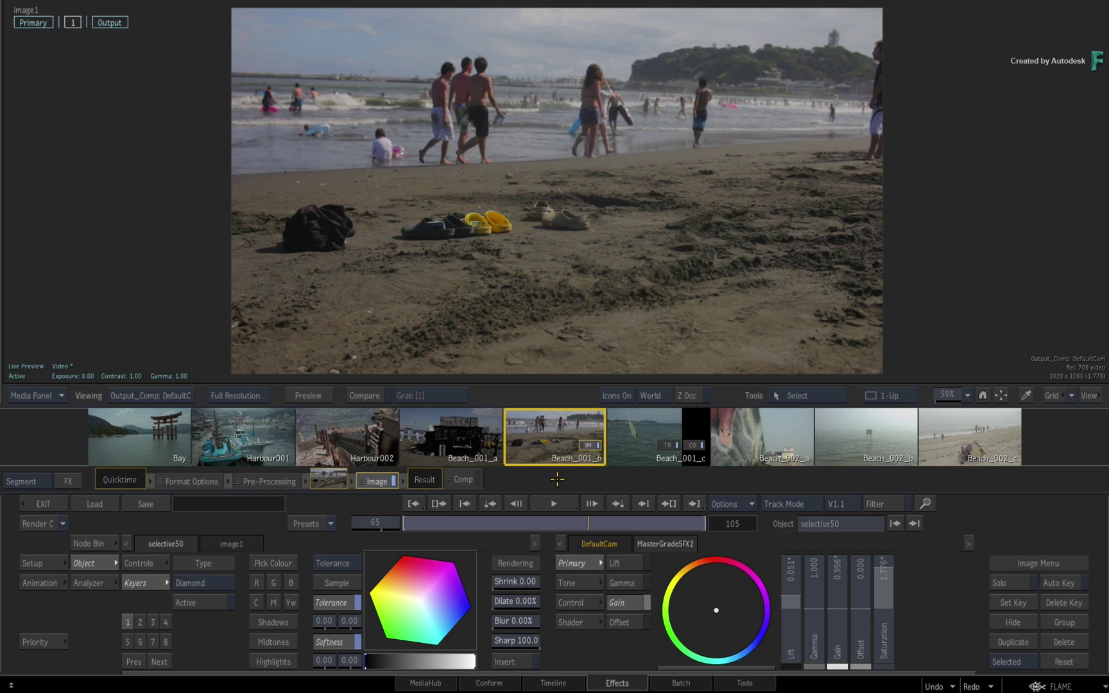
left_click(469, 503)
left_click(474, 503)
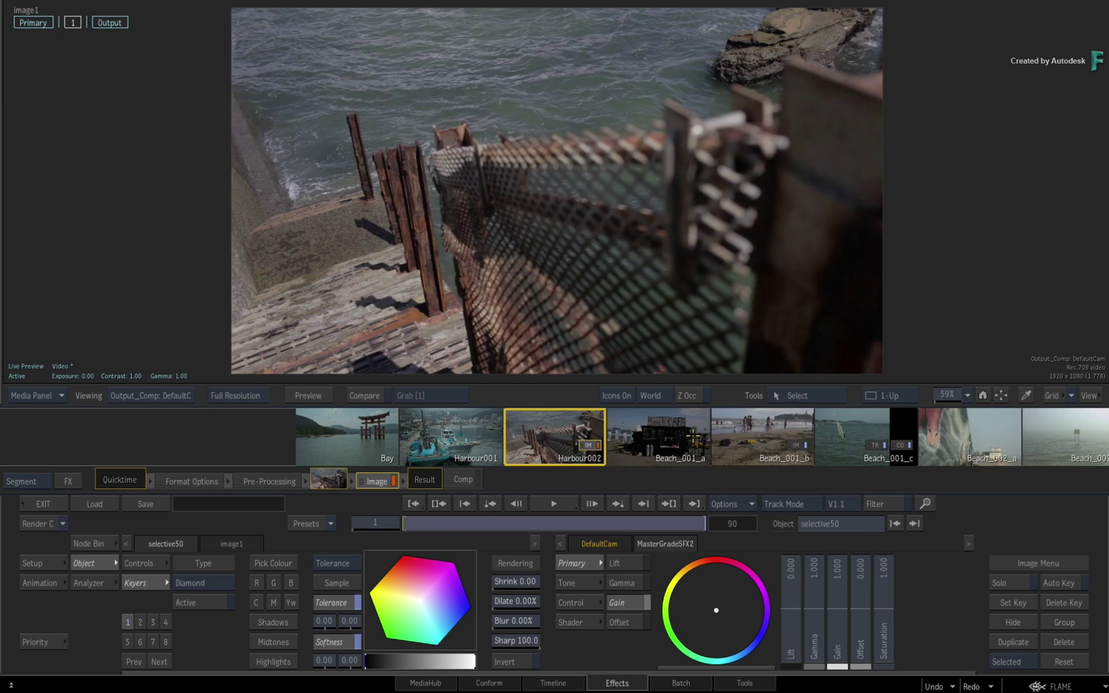
left_click(670, 430)
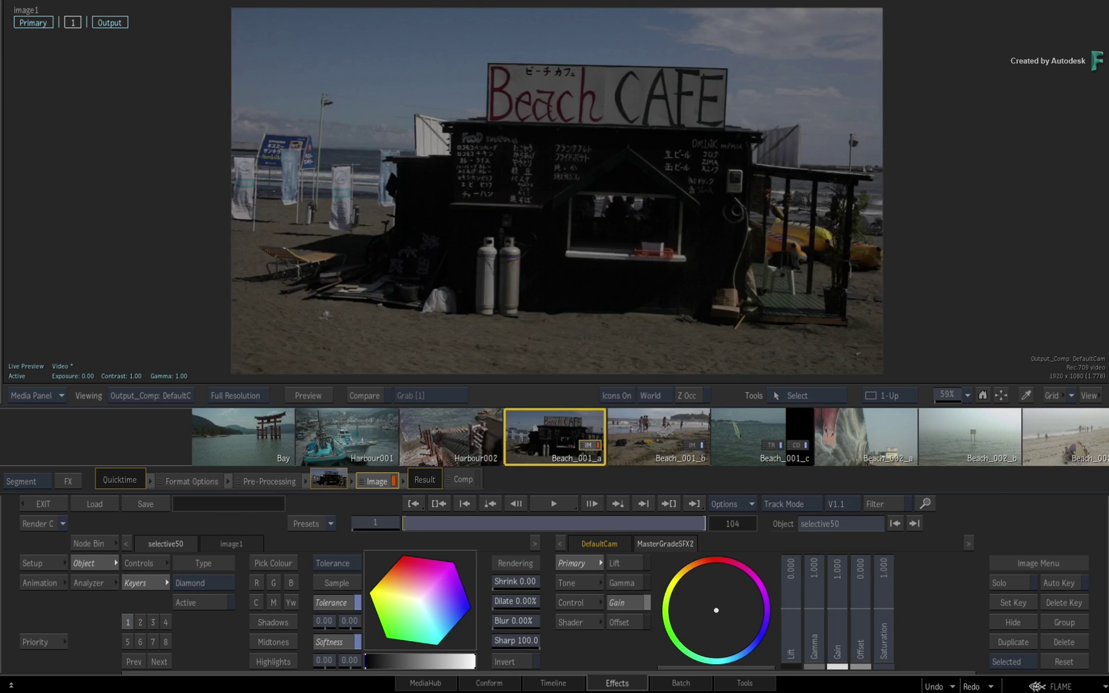
left_click(661, 430)
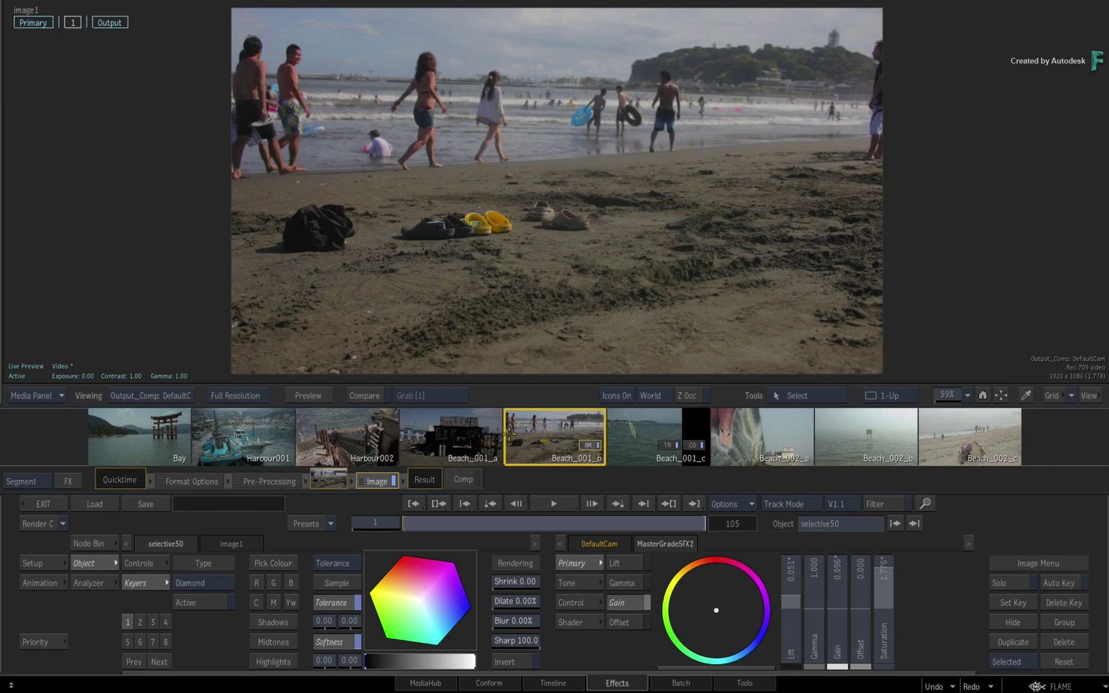
scroll(519, 425, "up", 2)
left_click_drag(518, 425, 426, 435)
key("ctrl+Home")
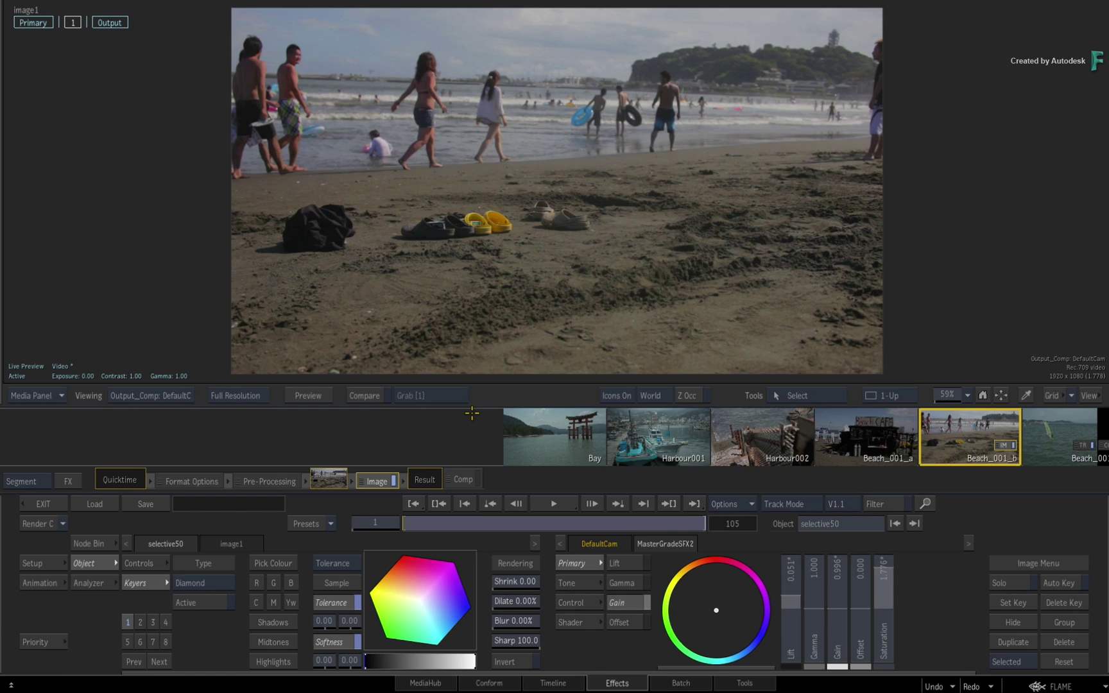
key("ctrl+End")
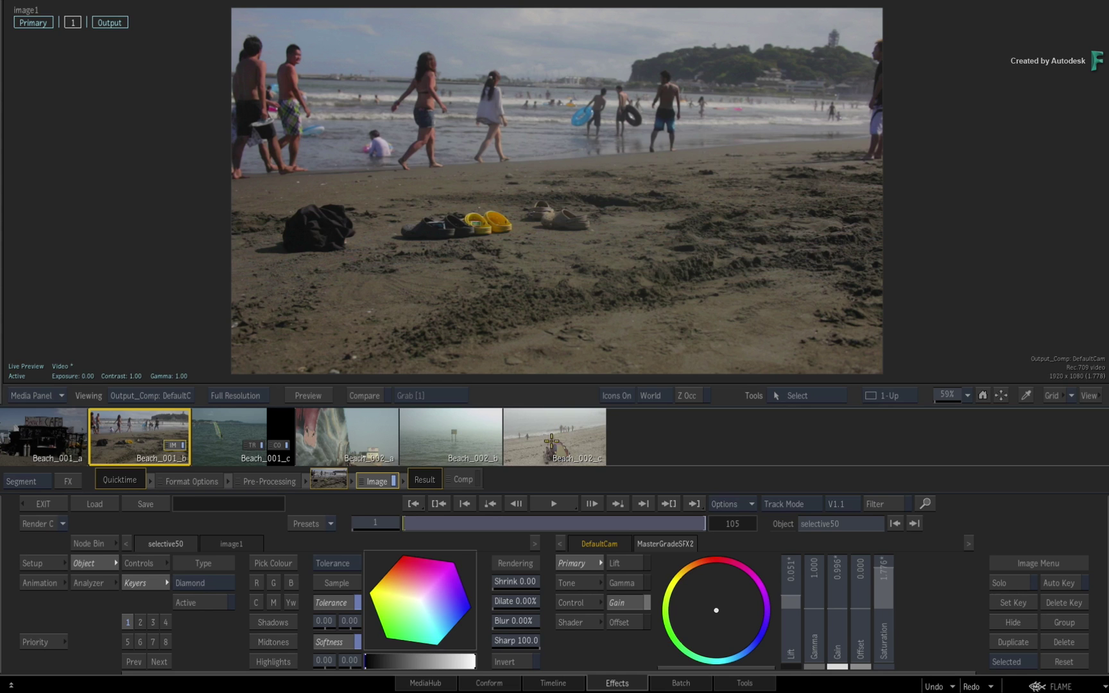
left_click(354, 428)
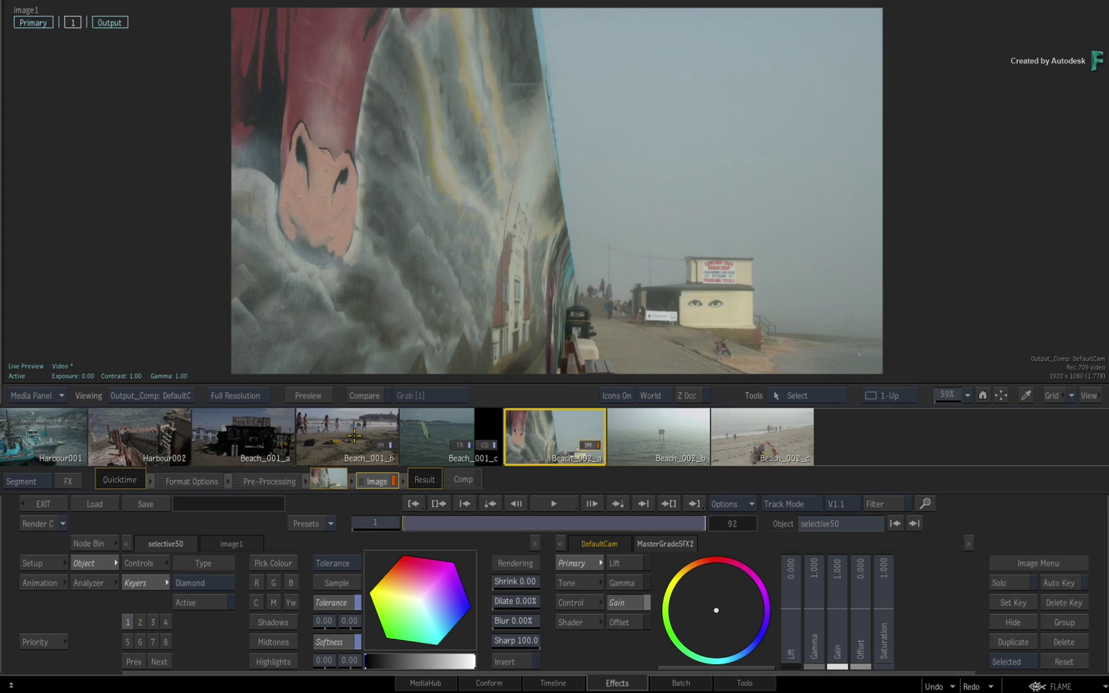
left_click(136, 429)
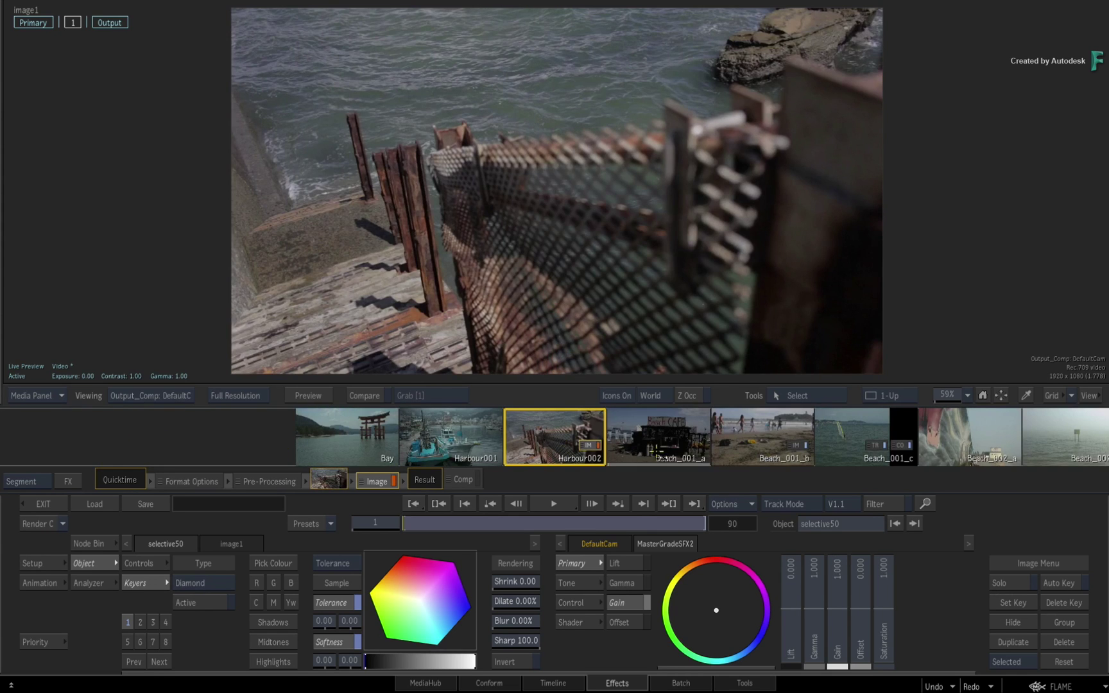
left_click(752, 437)
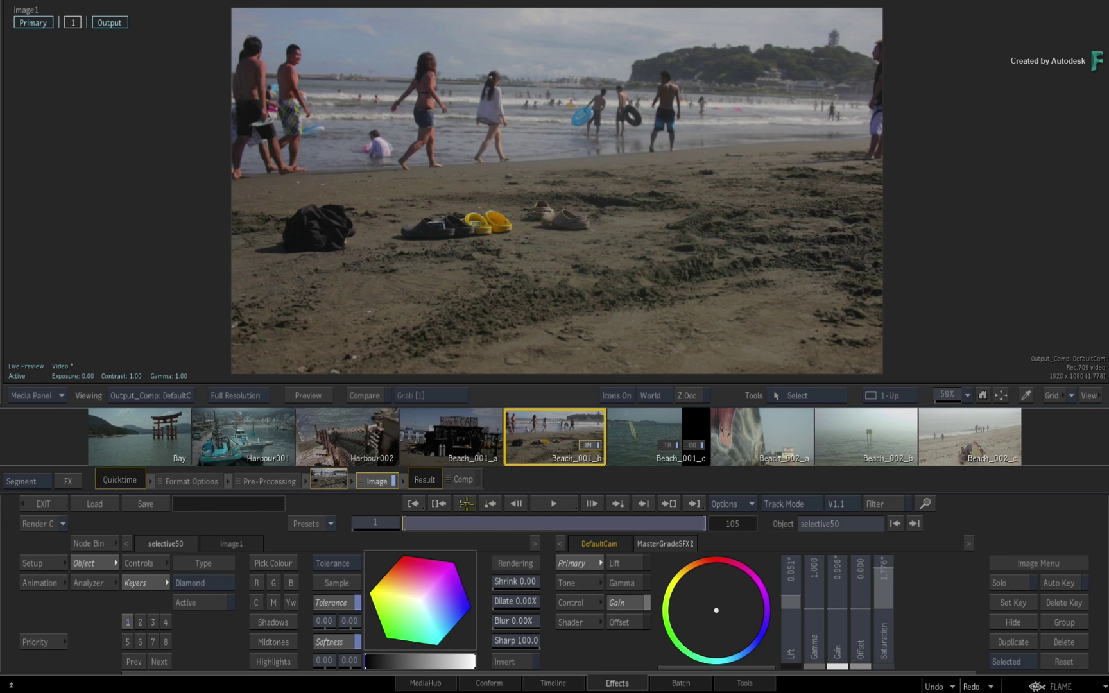
key("Left")
left_click(644, 503)
key("Down")
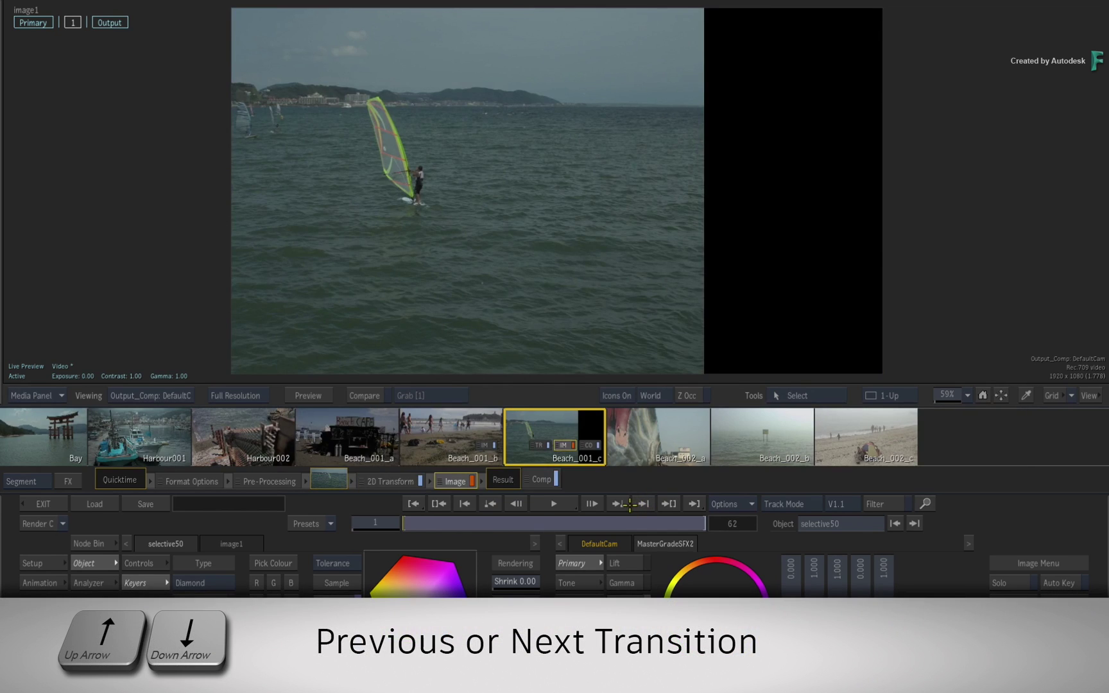
key("Up")
key("Up")
key("Up")
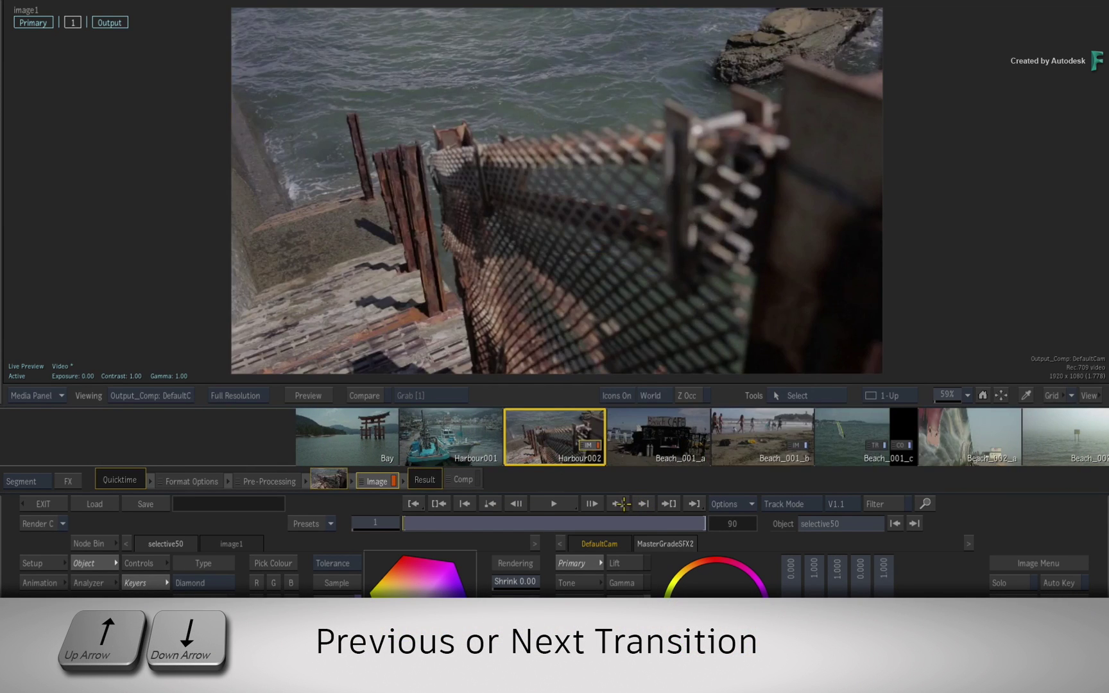
key("Down")
key("Down")
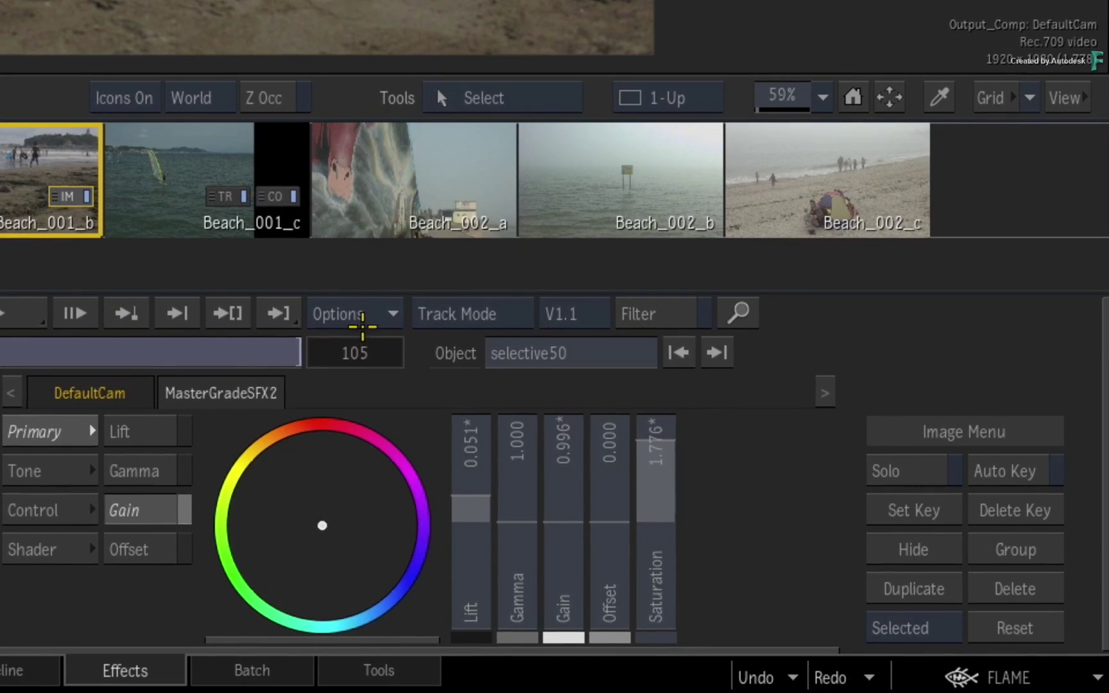
left_click(456, 343)
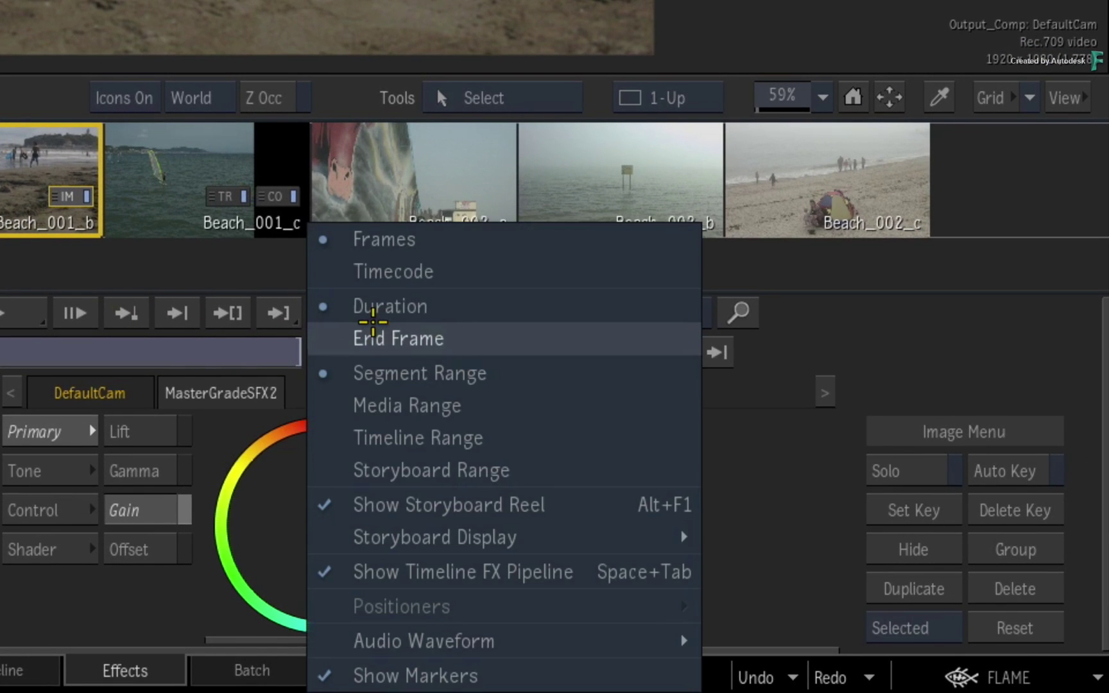
mouse_move(532, 532)
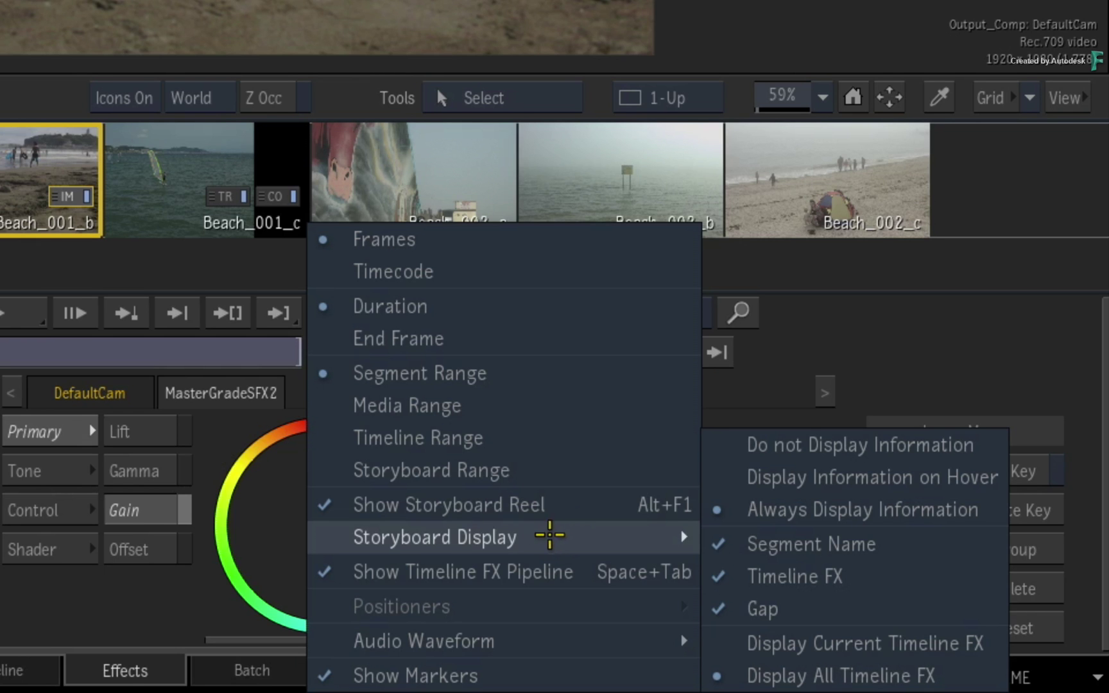
left_click(157, 598)
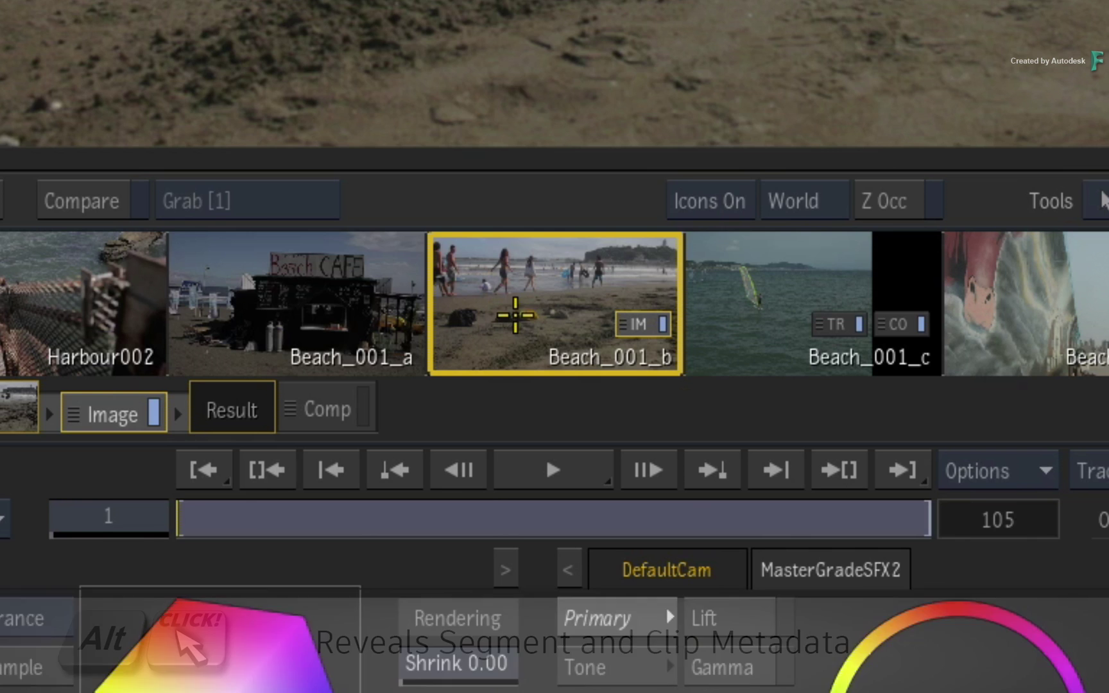
left_click(530, 313, "alt")
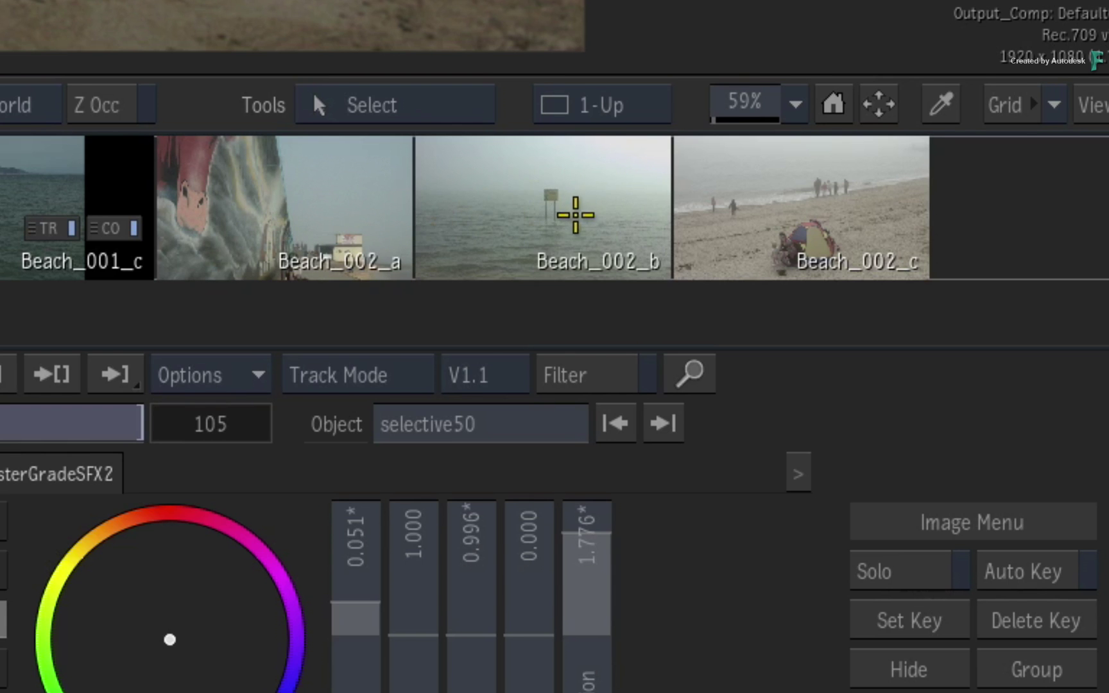
Set Beach_002_b's thumbnail to the current frame, then reset it to the default icon
right_click(527, 199)
left_click(590, 234)
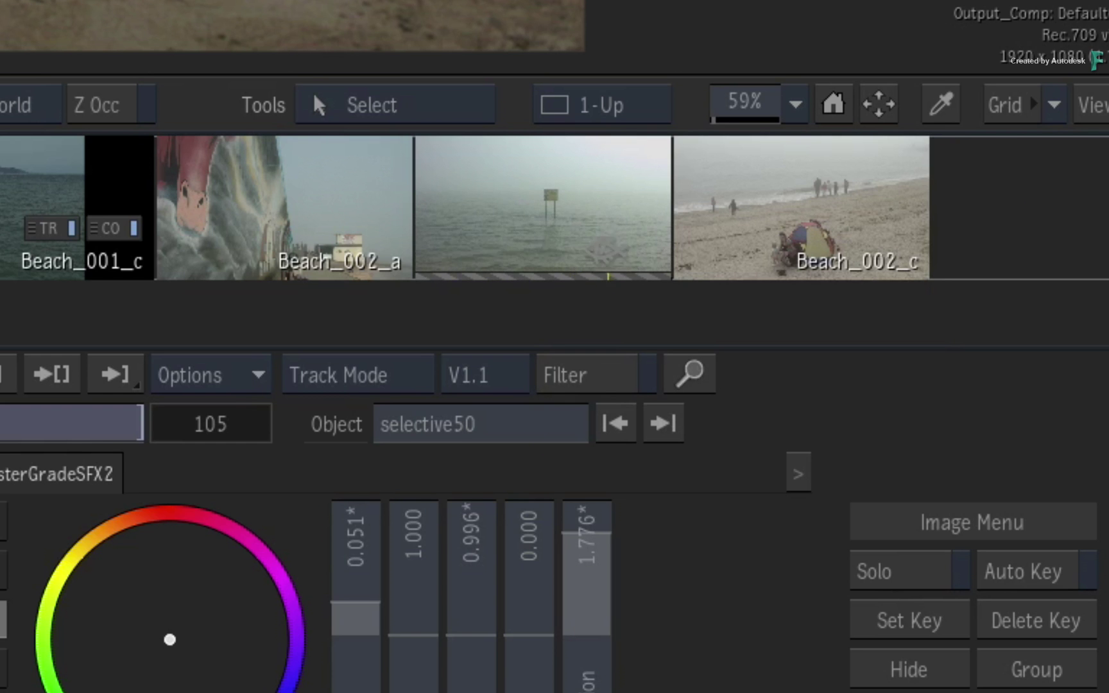
right_click(542, 192)
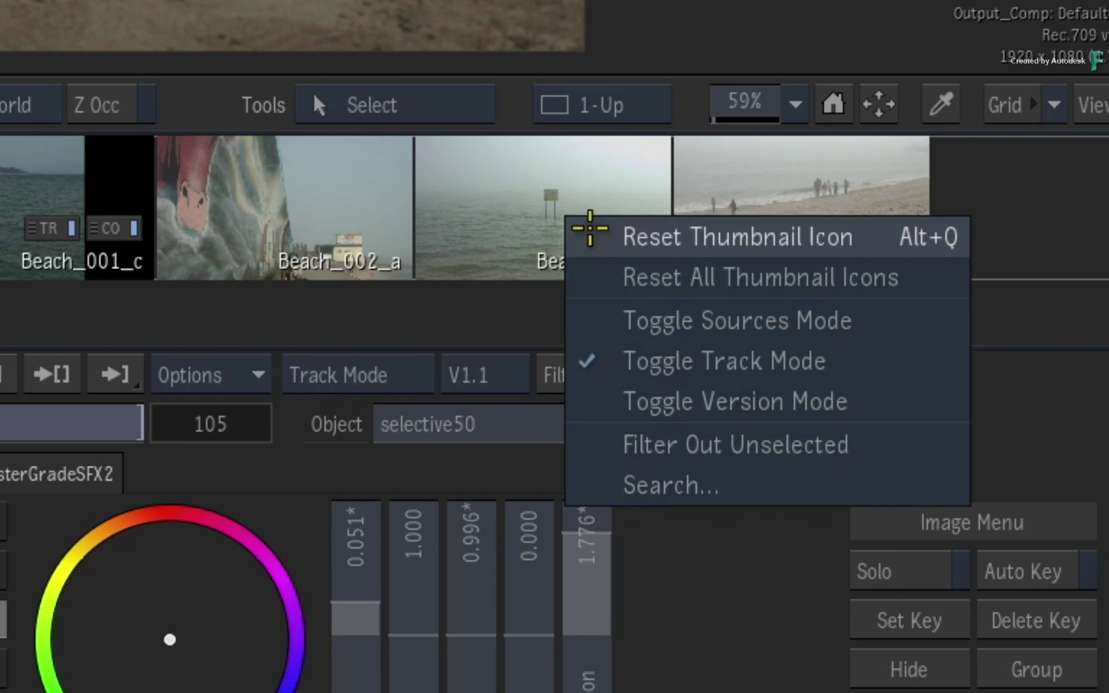
left_click(590, 233)
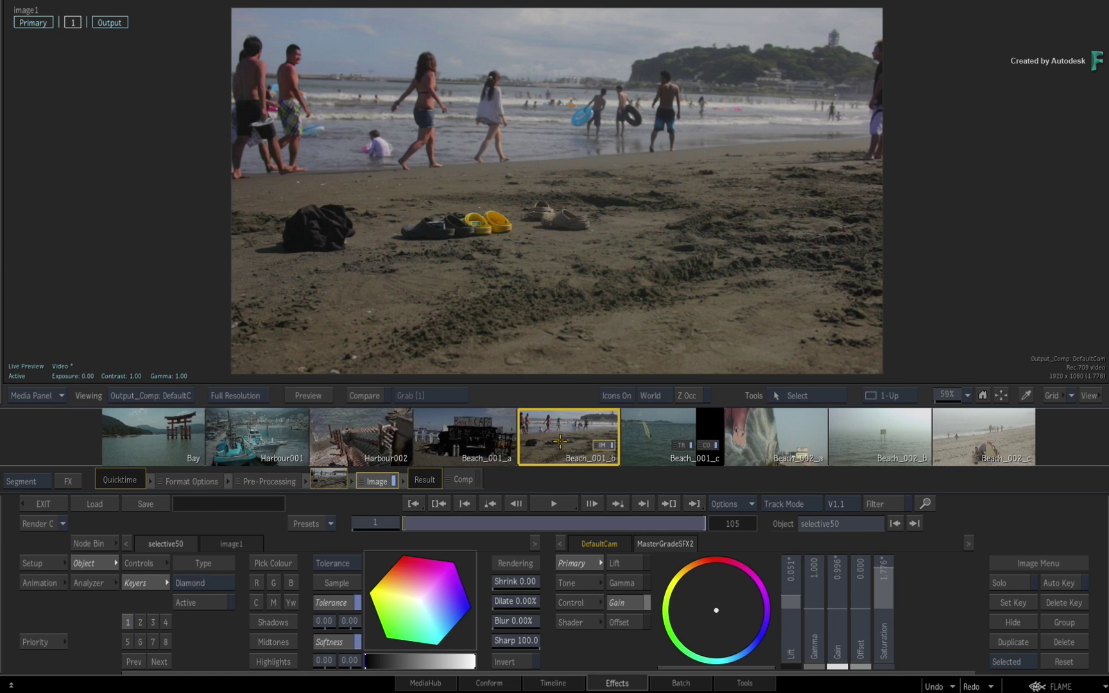
Browse Beach_001_a, Harbour002, Beach_002_b, Beach_002_a and Beach_001_b, ending with Bay loaded
left_click_drag(484, 523, 553, 521)
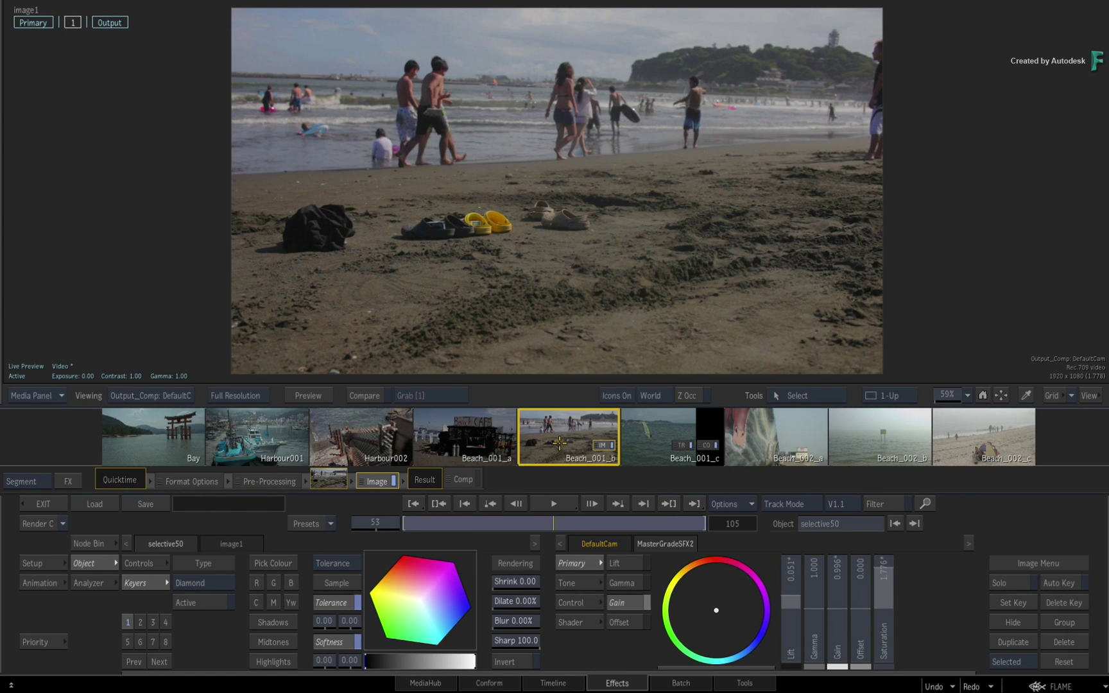
left_click(478, 428)
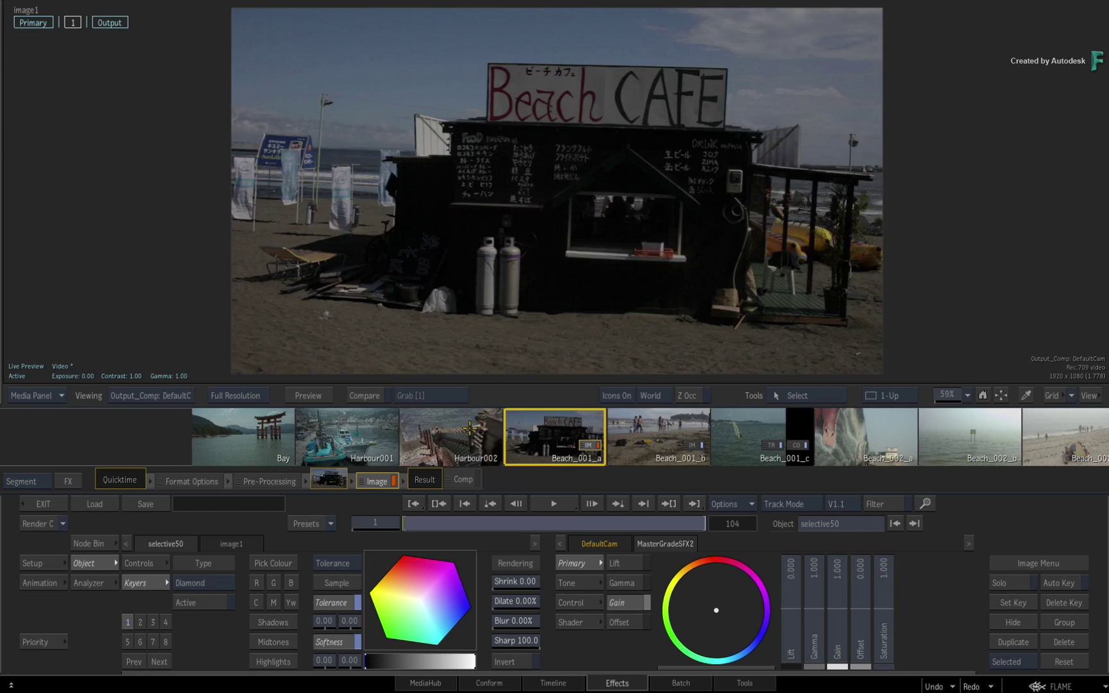
left_click(454, 428)
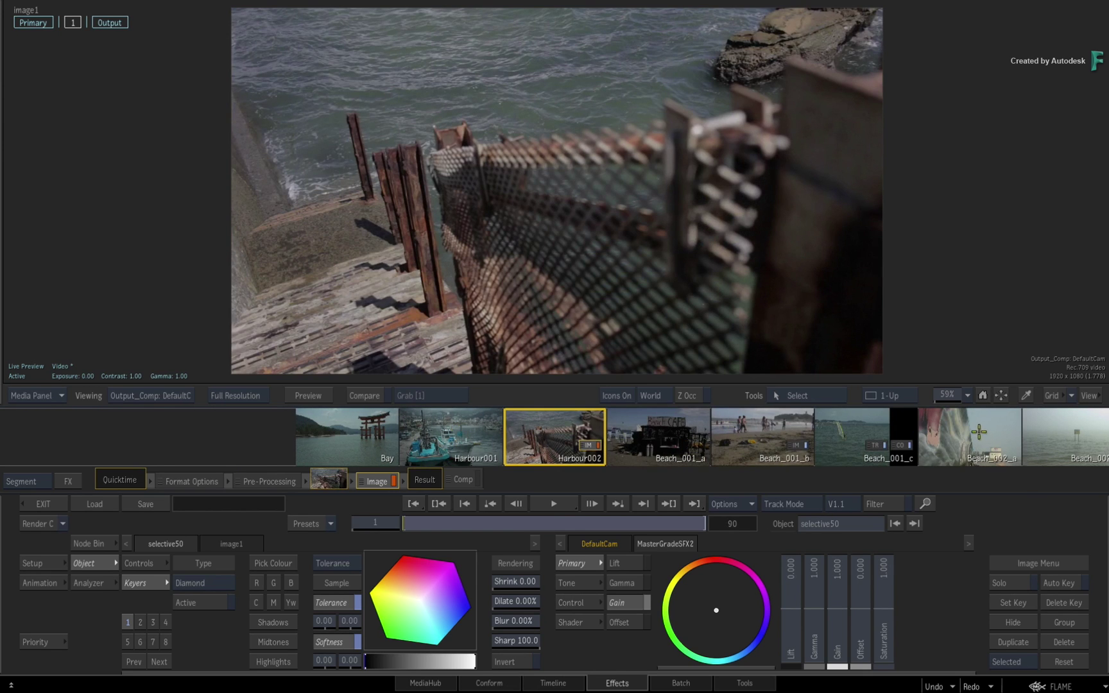
left_click_drag(978, 433, 550, 455)
left_click(622, 442)
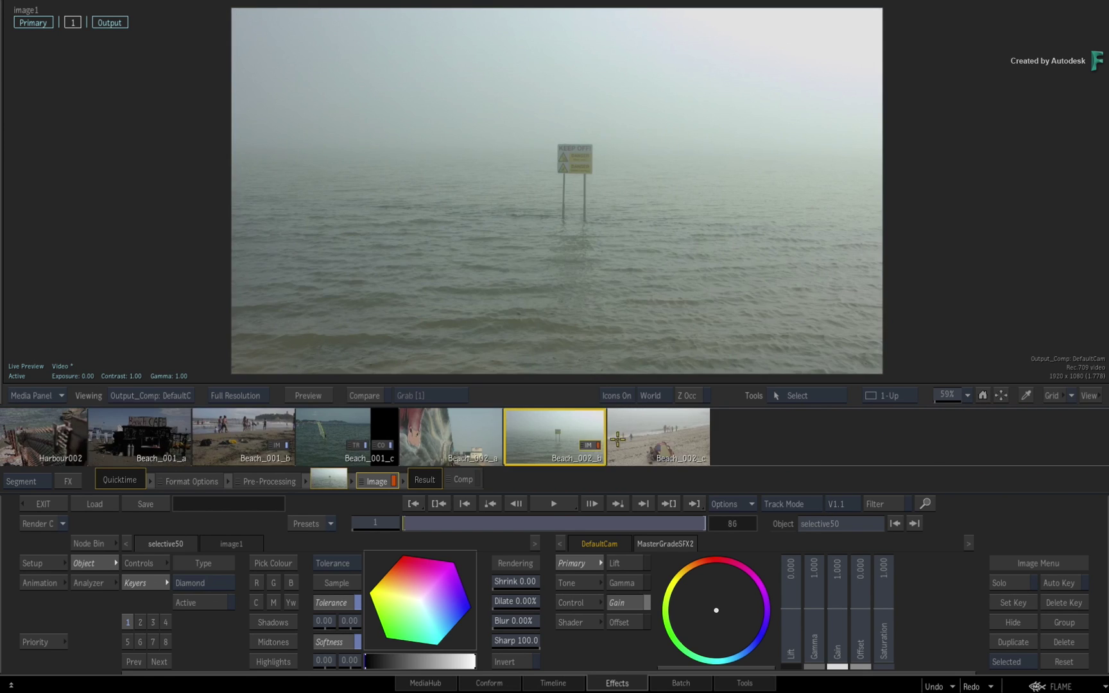
left_click(463, 439)
left_click(357, 433)
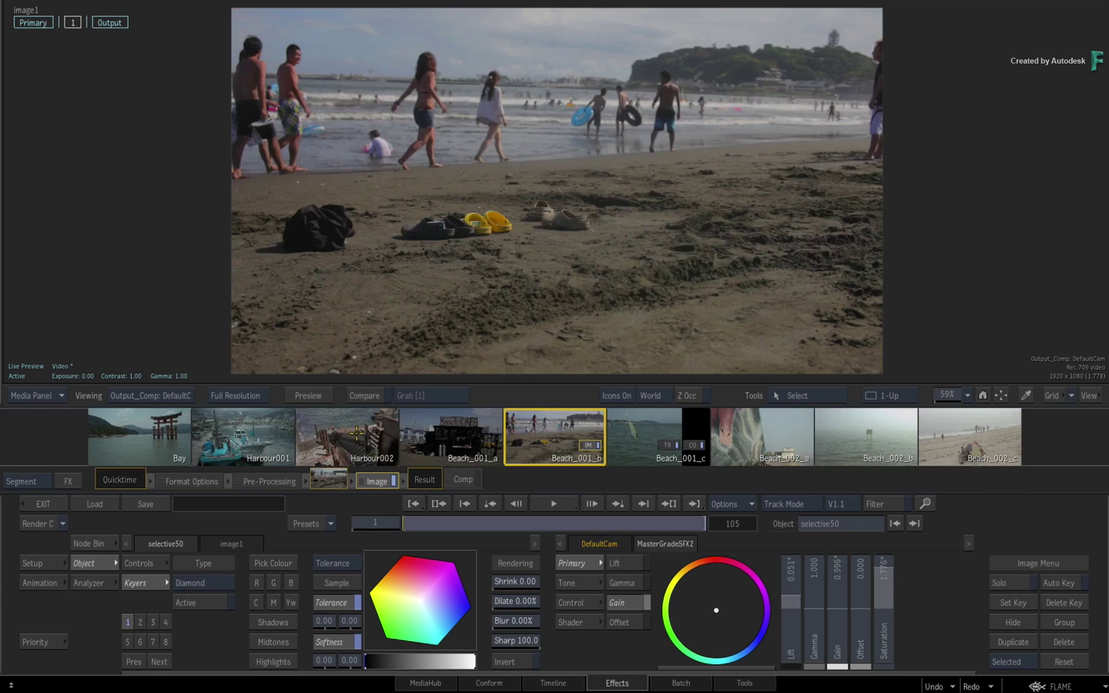
left_click_drag(427, 525, 530, 521)
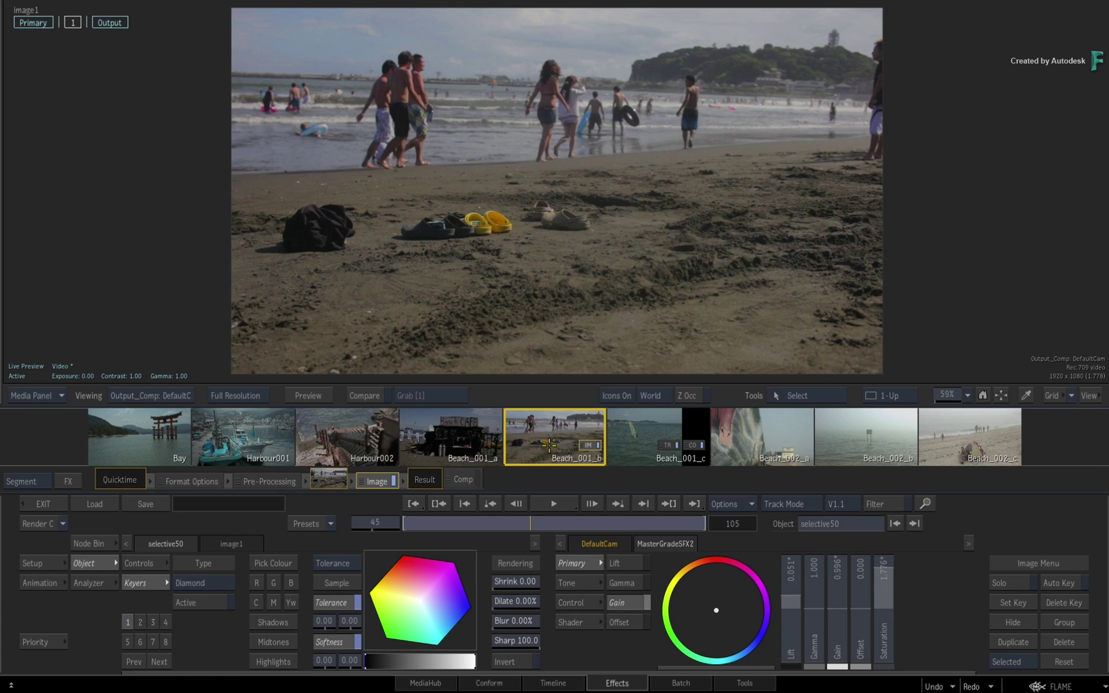
left_click(155, 448)
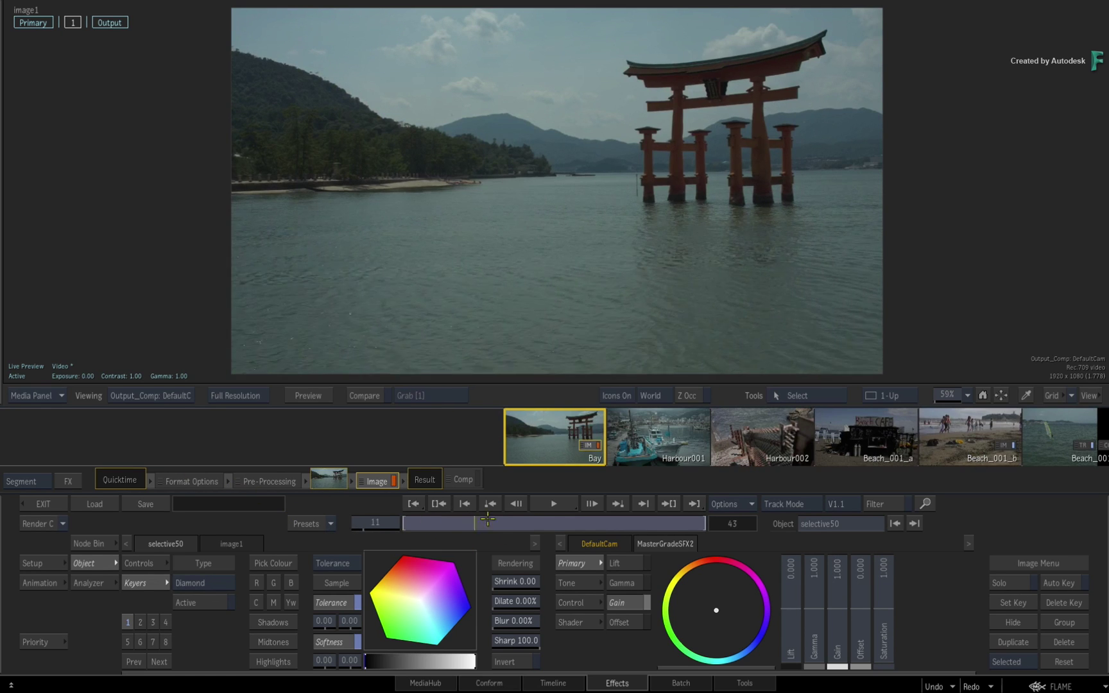
Step, scrub and briefly play the Bay shot, leaving it parked at frame 31
left_click(625, 503)
left_click(628, 502)
left_click_drag(606, 523, 589, 523)
left_click(554, 507)
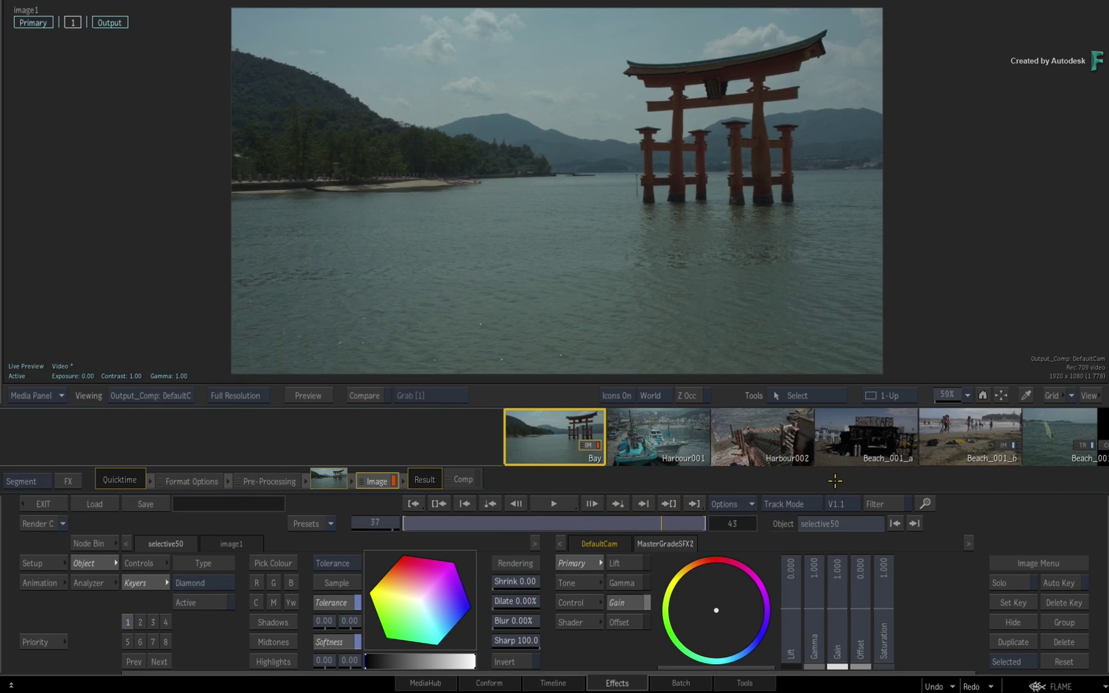
left_click_drag(658, 517, 617, 521)
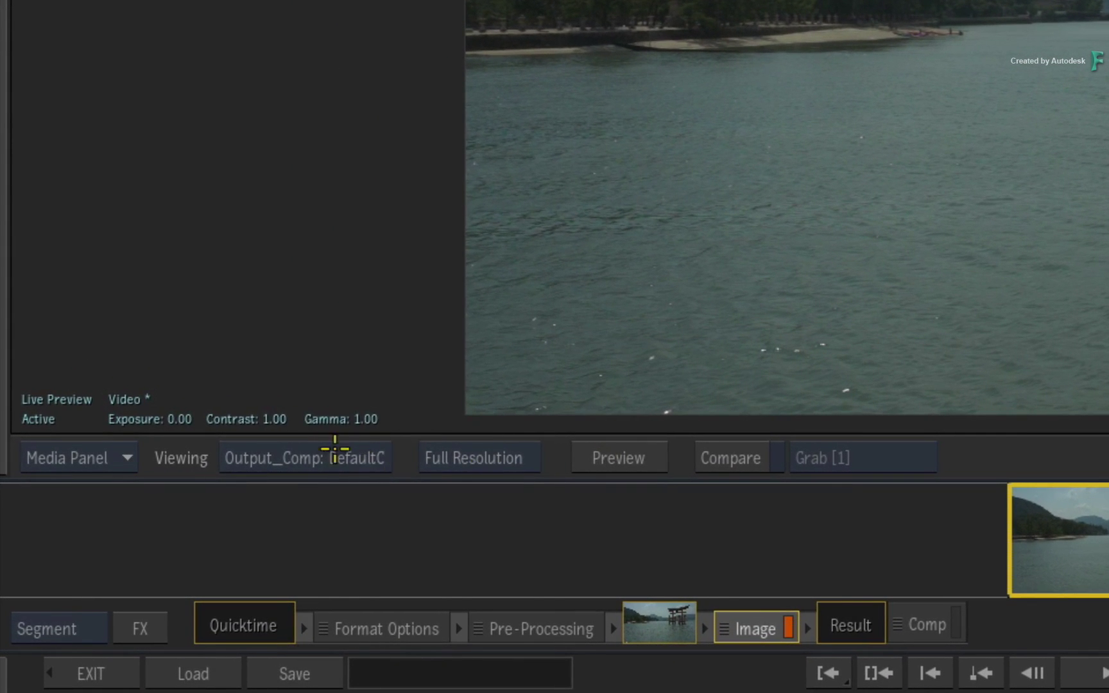
Switch the viewer to Primary Track context, toggling Storyboard Context with the 4 key
left_click(334, 449)
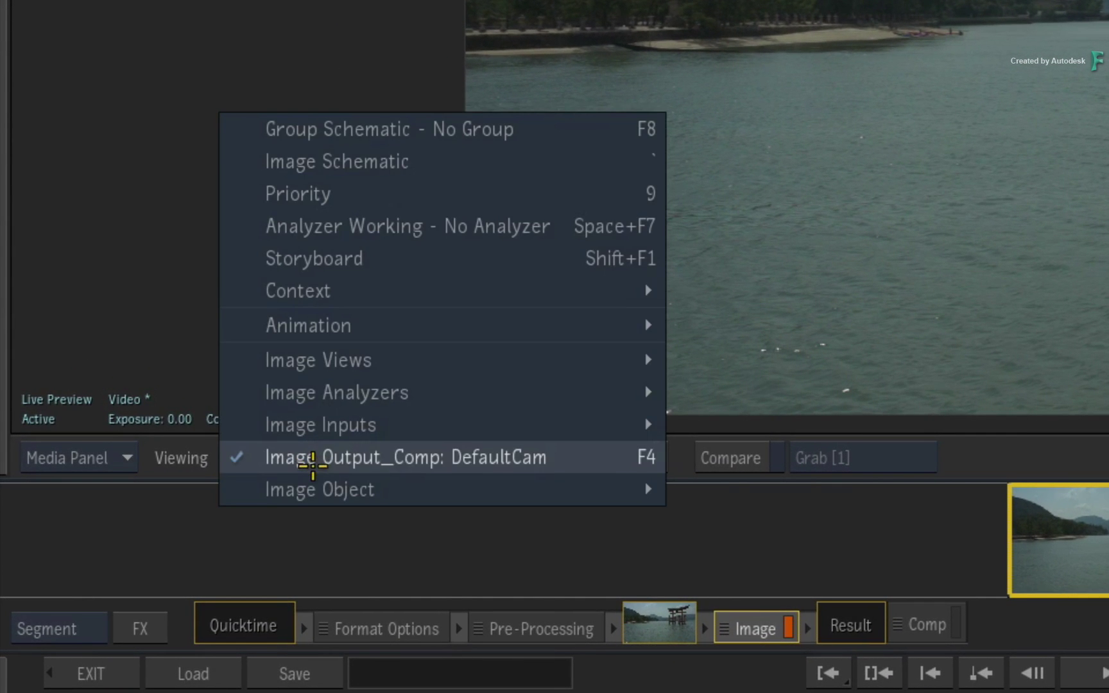
mouse_move(588, 289)
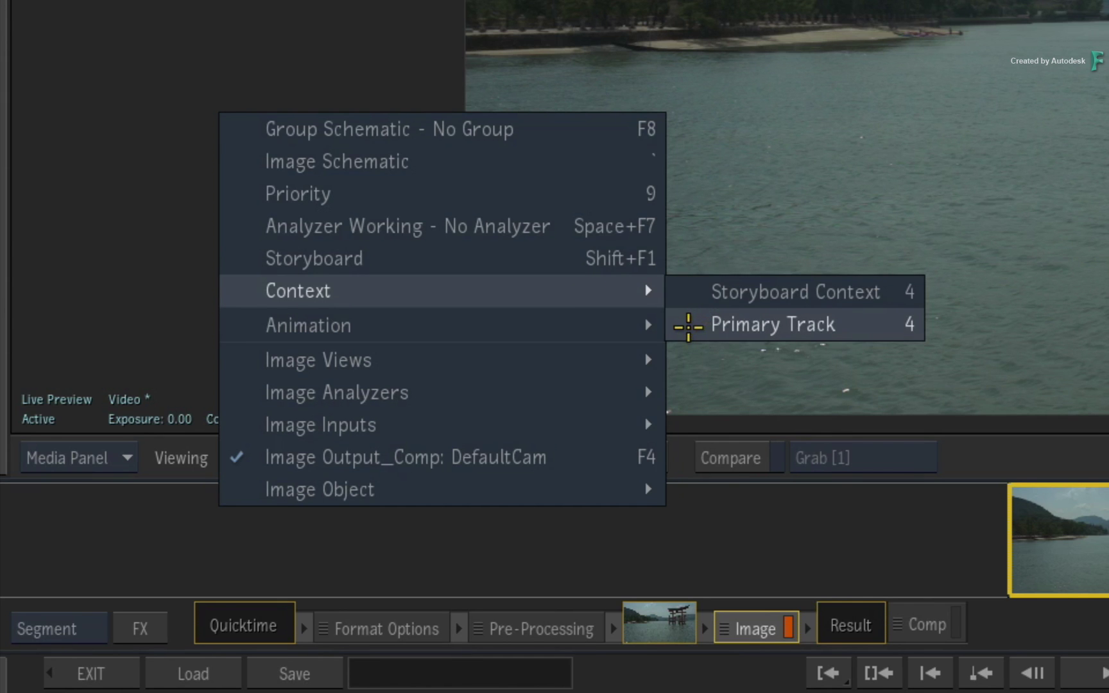
left_click(688, 328)
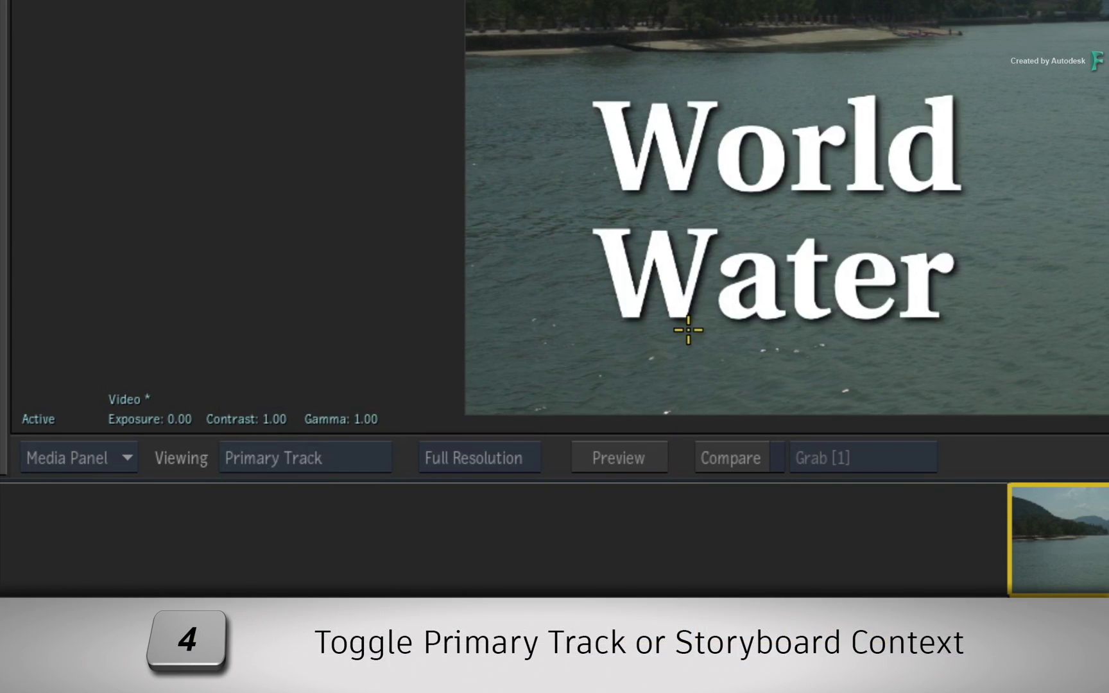
key("4")
key("4")
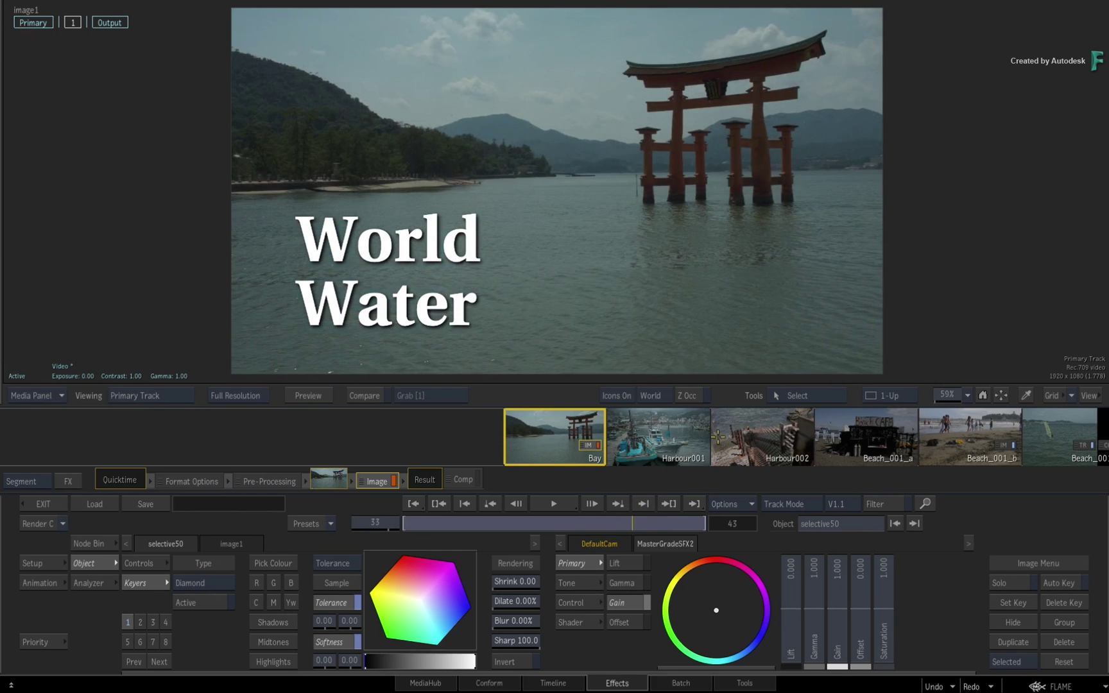
View Harbour002 and Beach_001_a, then play and stop the Beach_001_c sailing comp in Primary Track context
left_click(738, 443)
left_click(666, 445)
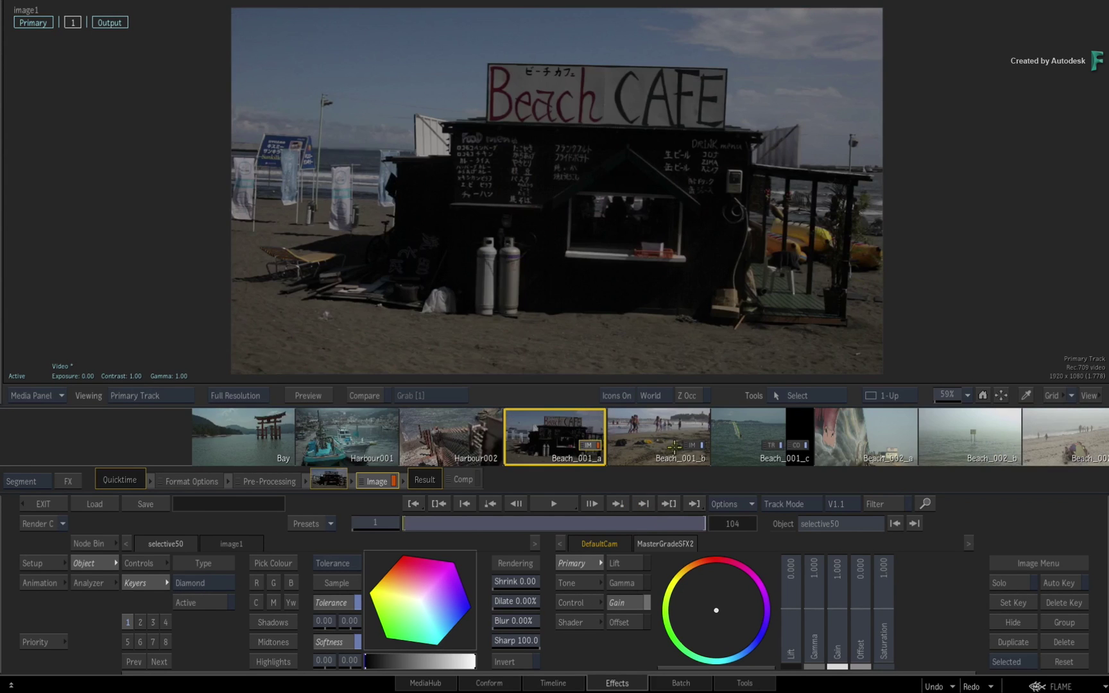
left_click(731, 434)
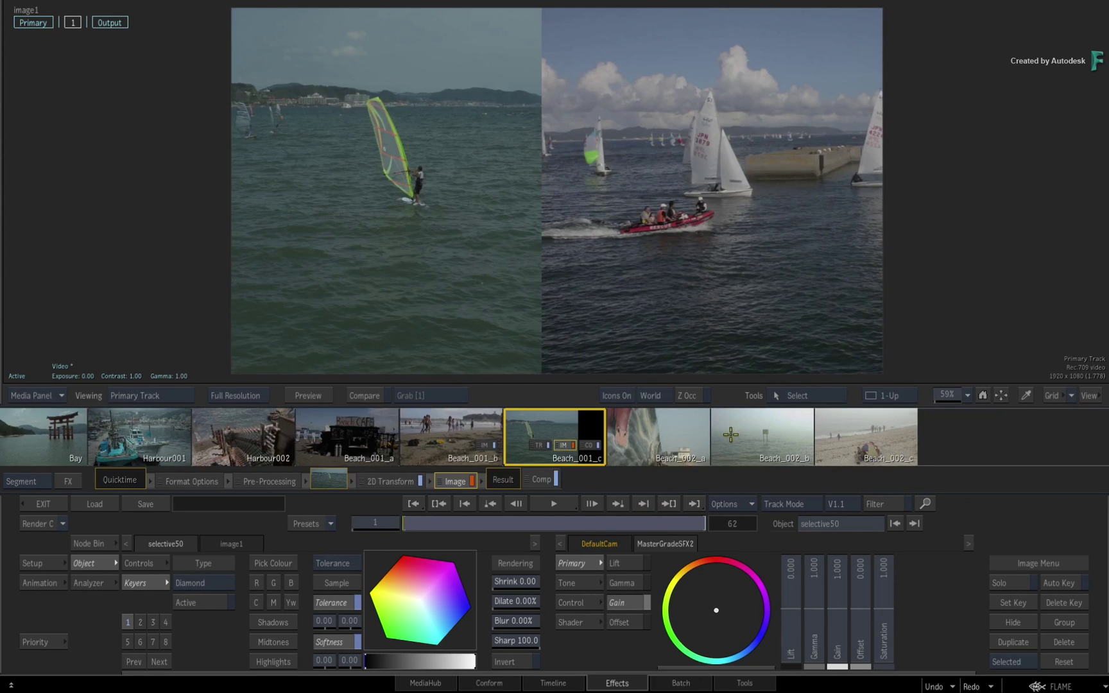
left_click(591, 503)
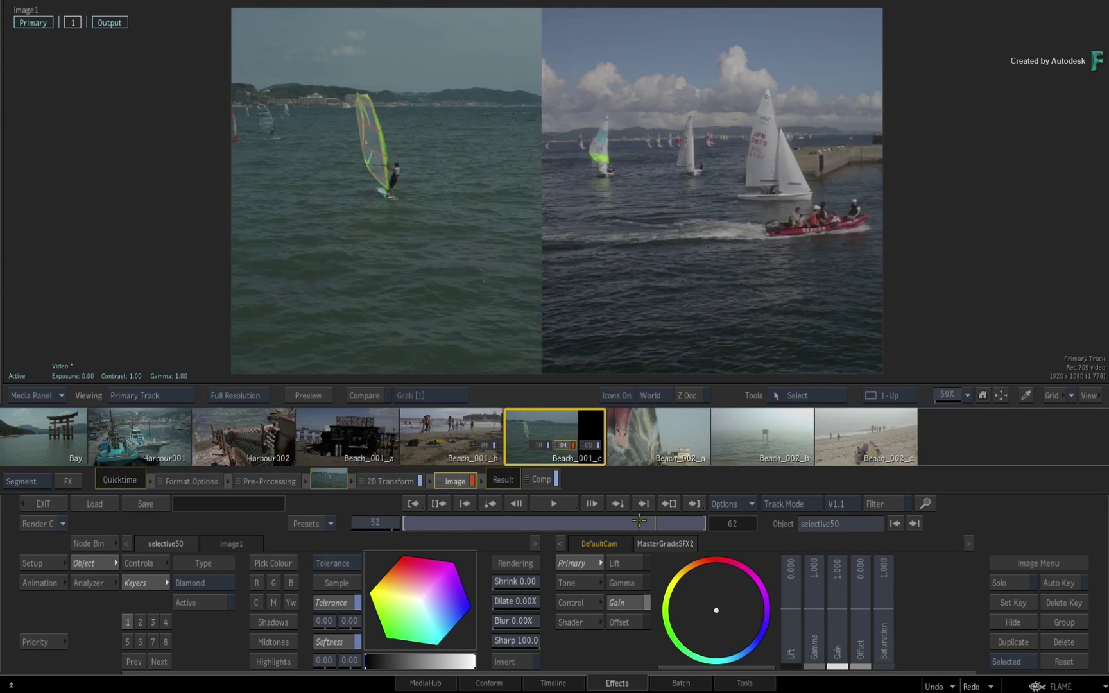
left_click(589, 504)
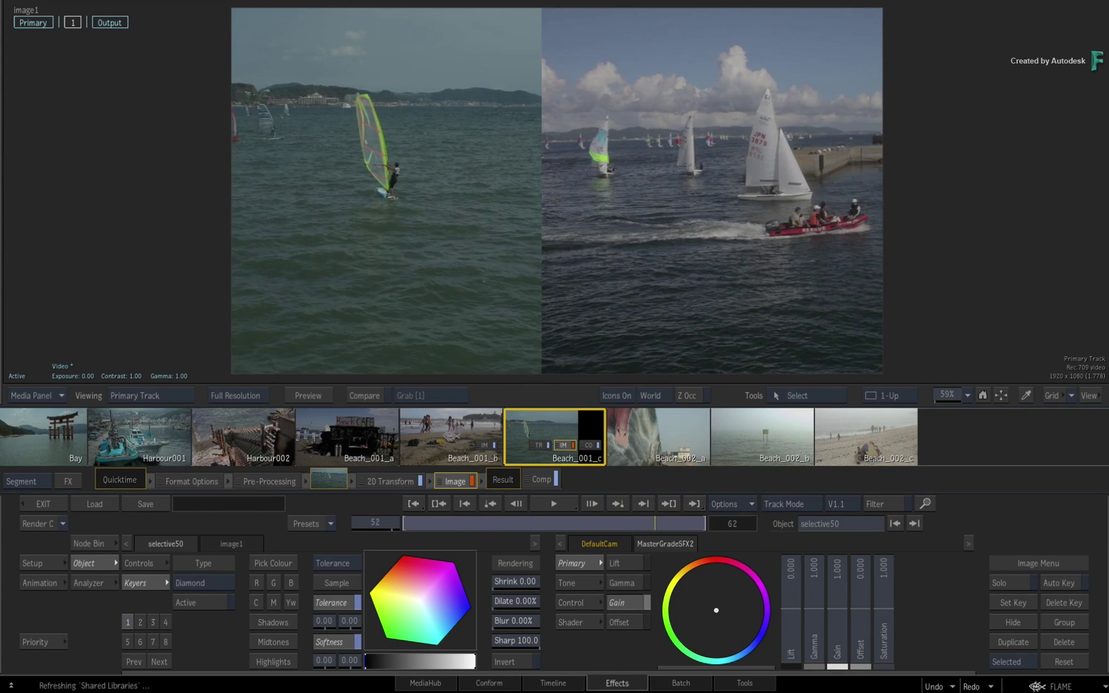
Visit Beach_001_b, scrub Bay forward to reveal the World Water title, then move to Beach_001_a
left_click(452, 440)
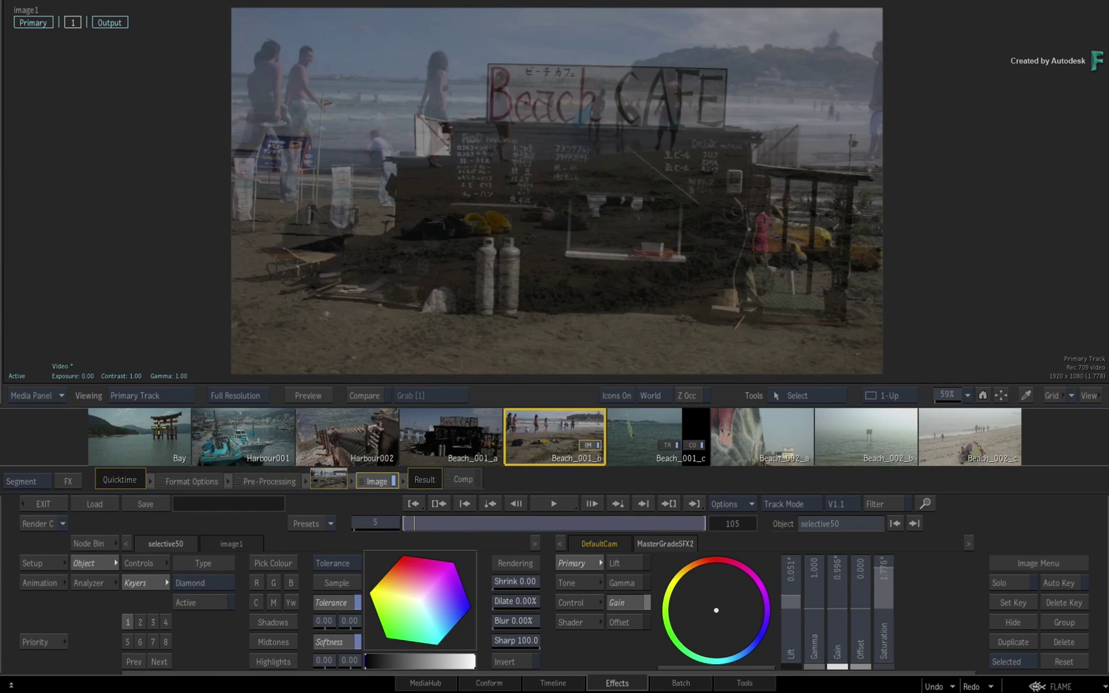
left_click(158, 429)
left_click_drag(469, 524, 638, 510)
left_click(641, 505)
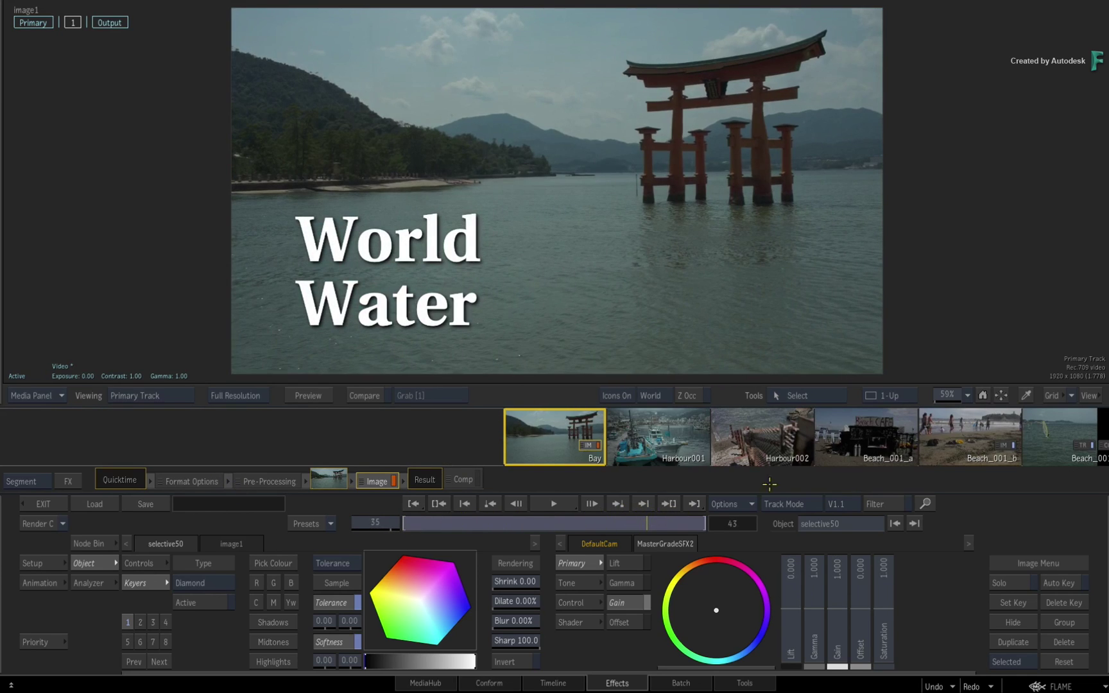
left_click(871, 421)
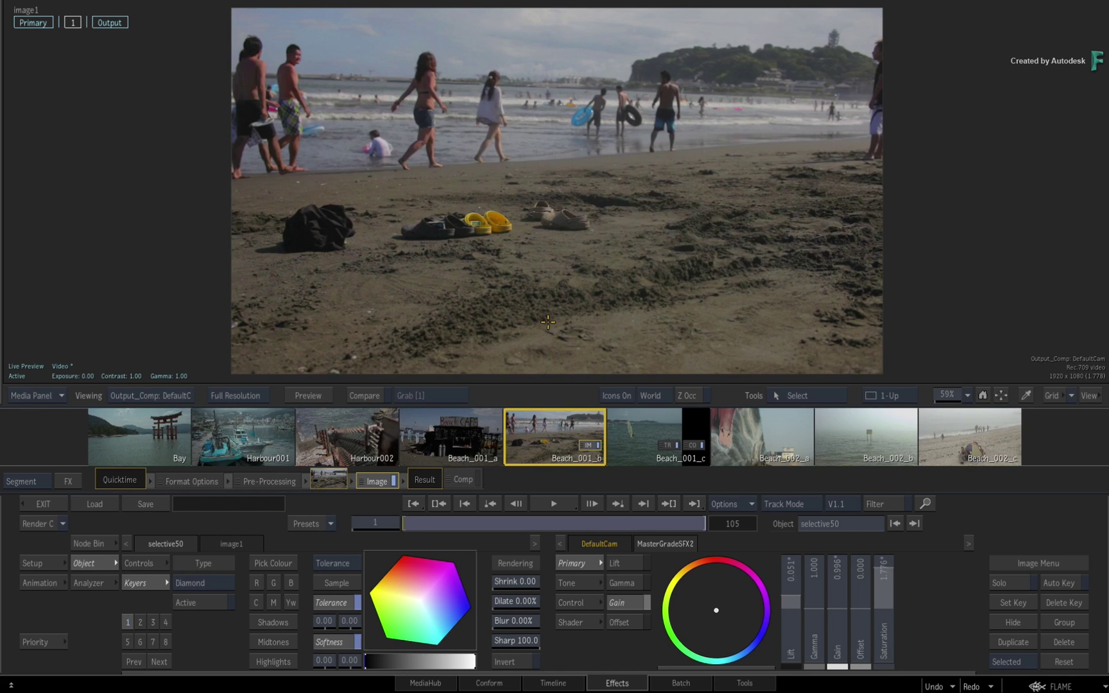
Browse Beach_002_a, Beach_001_a and Harbour001, then return to Beach_001_b and stop at frame 57
left_click(750, 432)
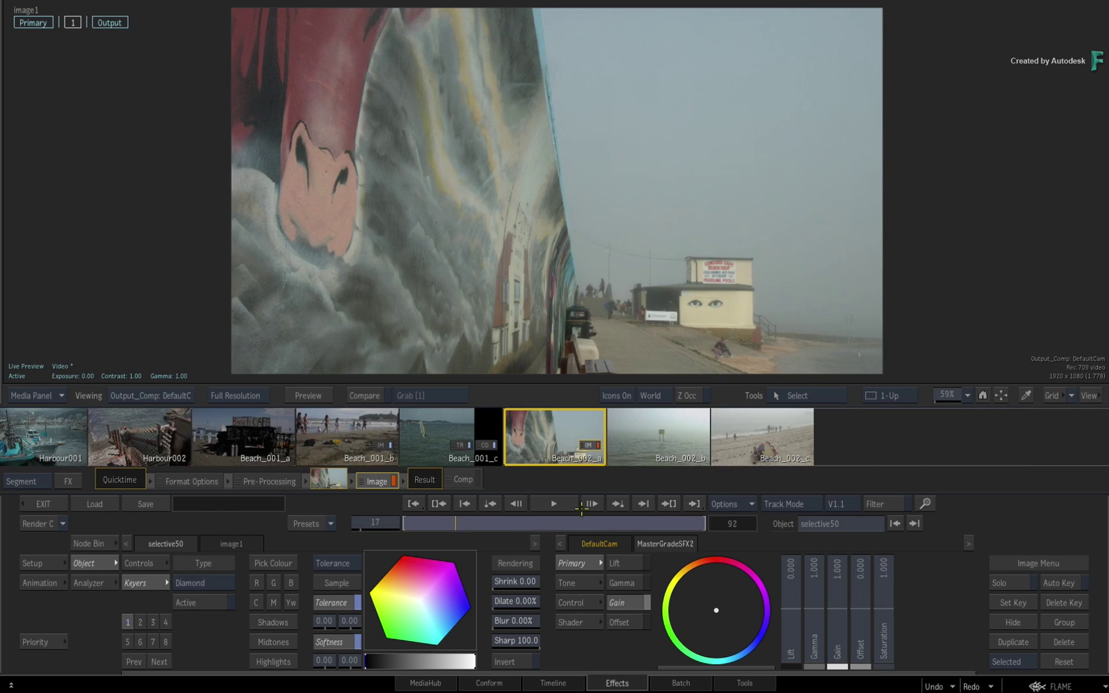
left_click(379, 449)
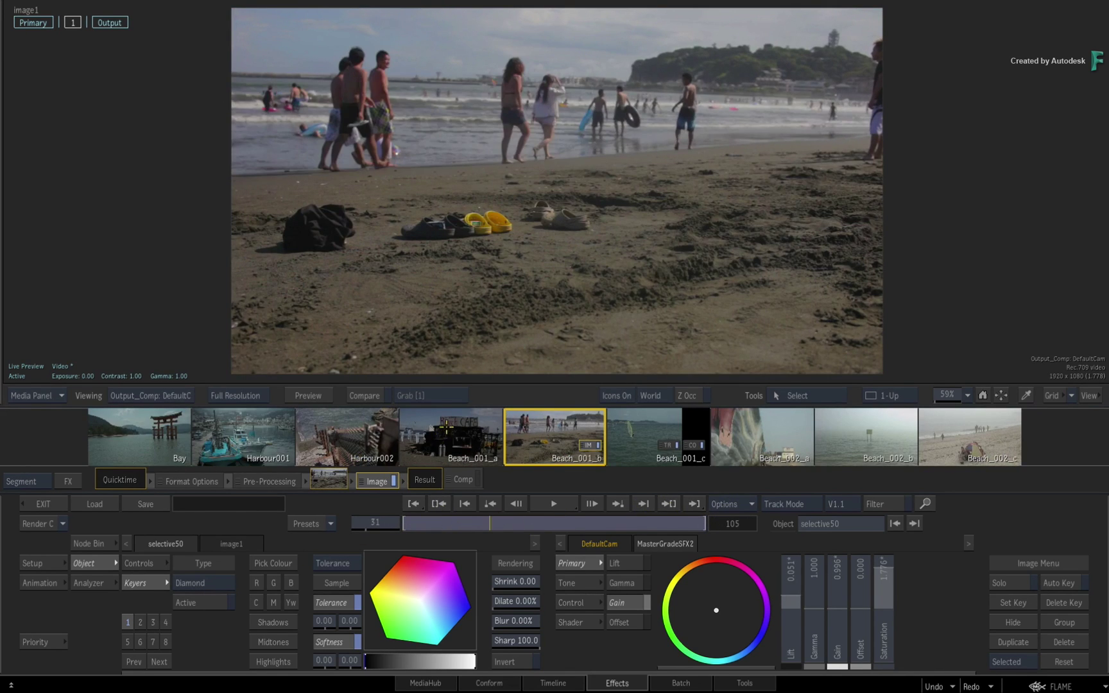
left_click(440, 445)
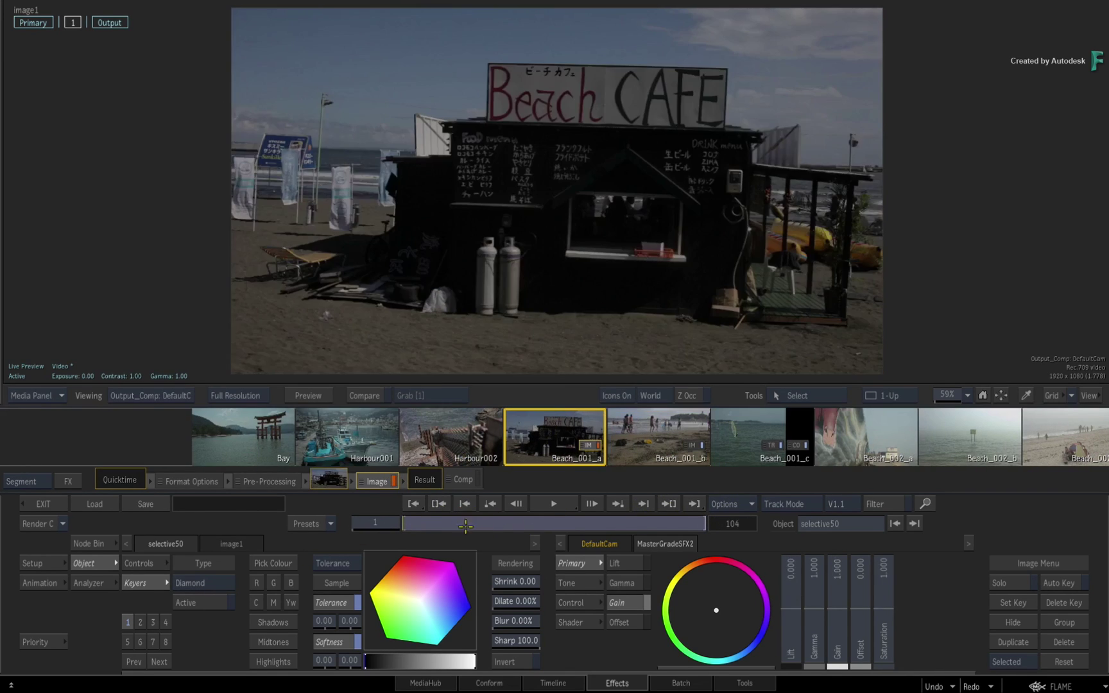
left_click(343, 439)
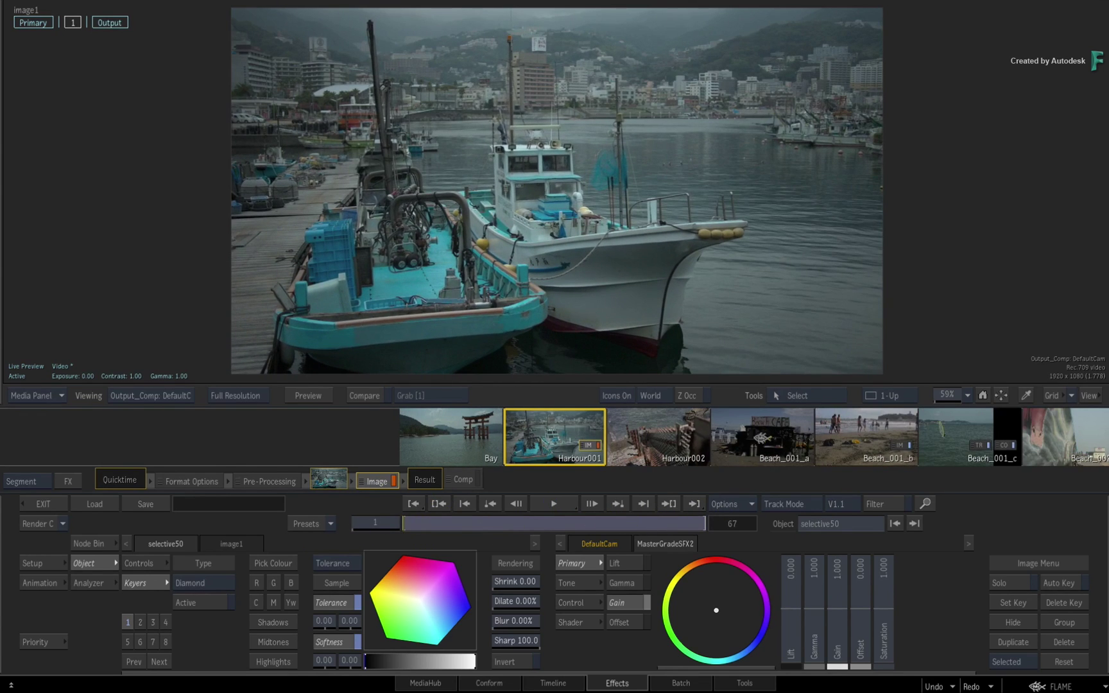
left_click(758, 437)
left_click(668, 428)
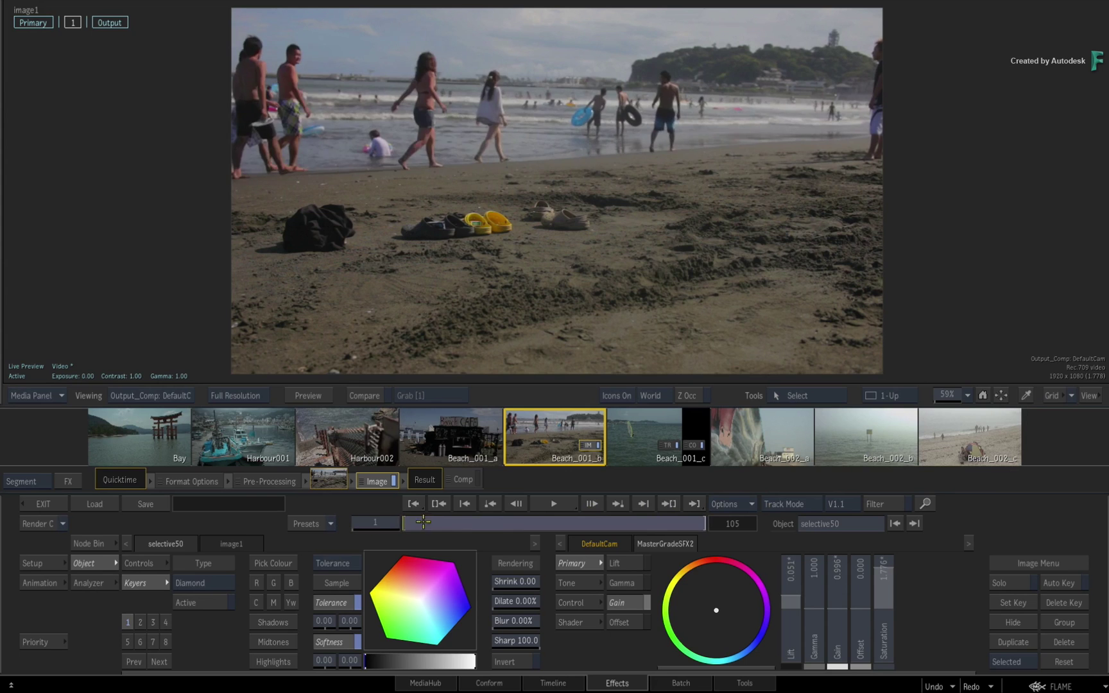
left_click(669, 505)
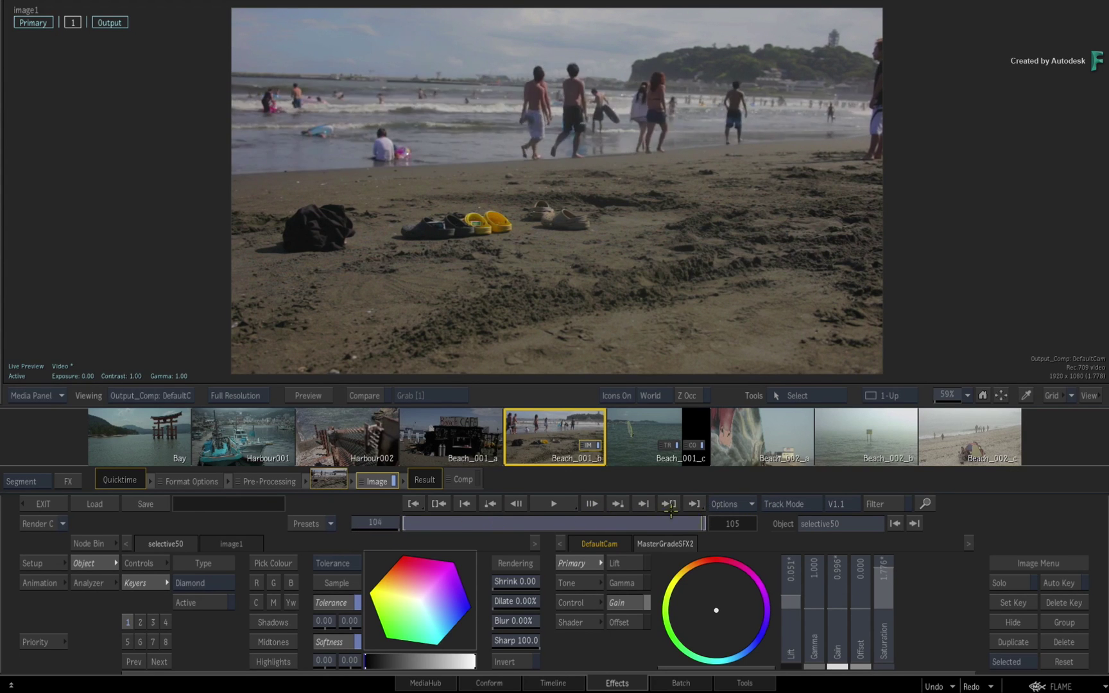
left_click(563, 510)
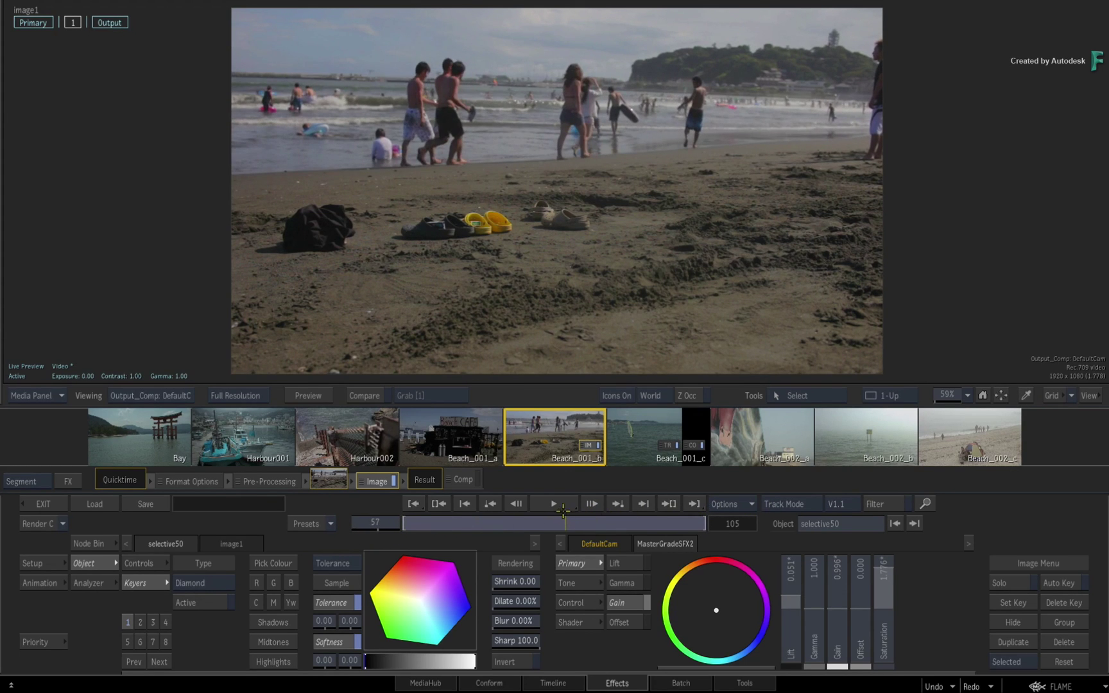